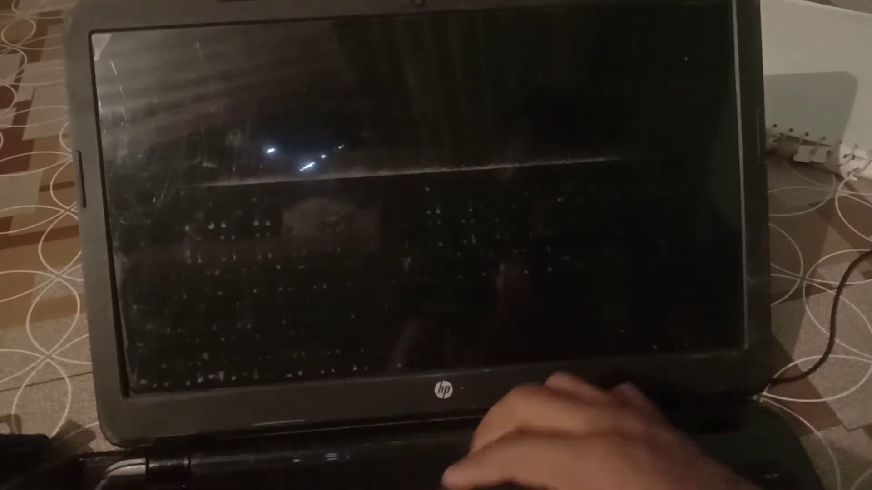
Interrupt startup to enter the BIOS setup utility and go to the System Configuration settings
key(Escape)
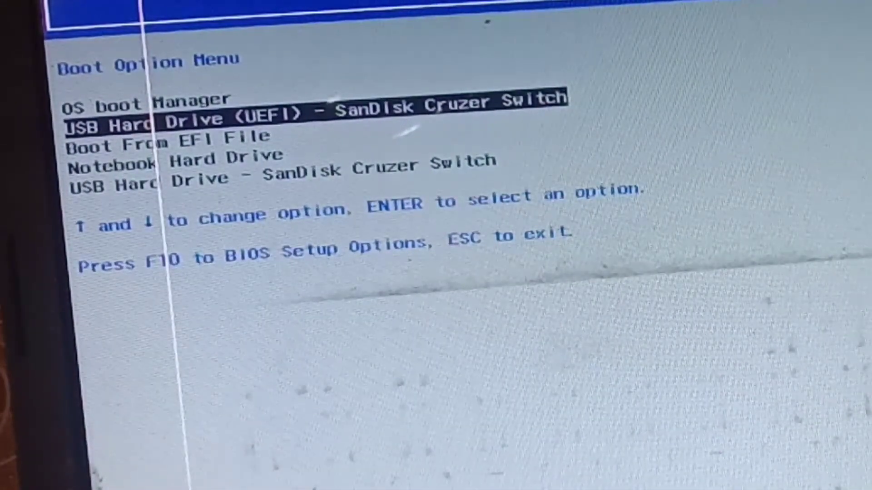
key(F10)
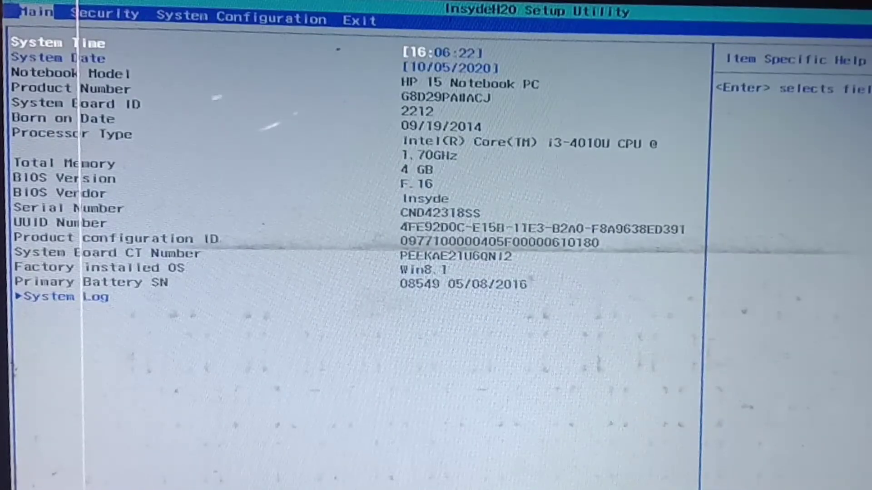
key(Right)
key(Right)
key(Right)
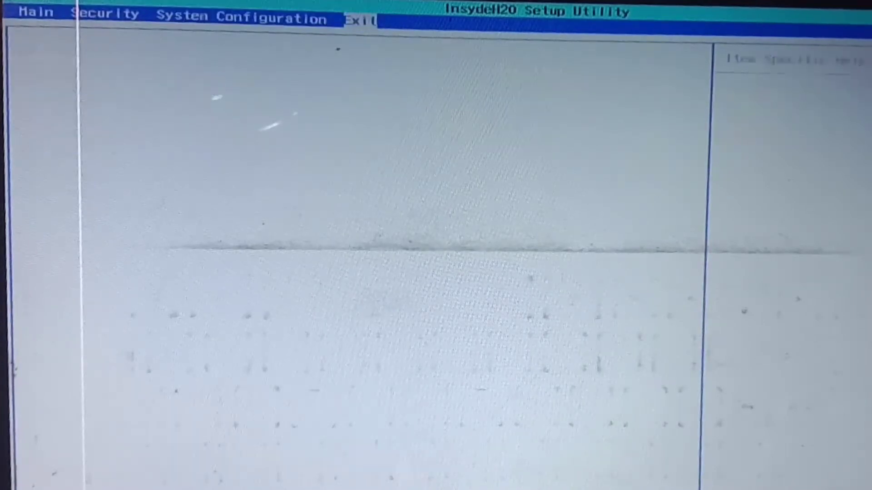
key(Left)
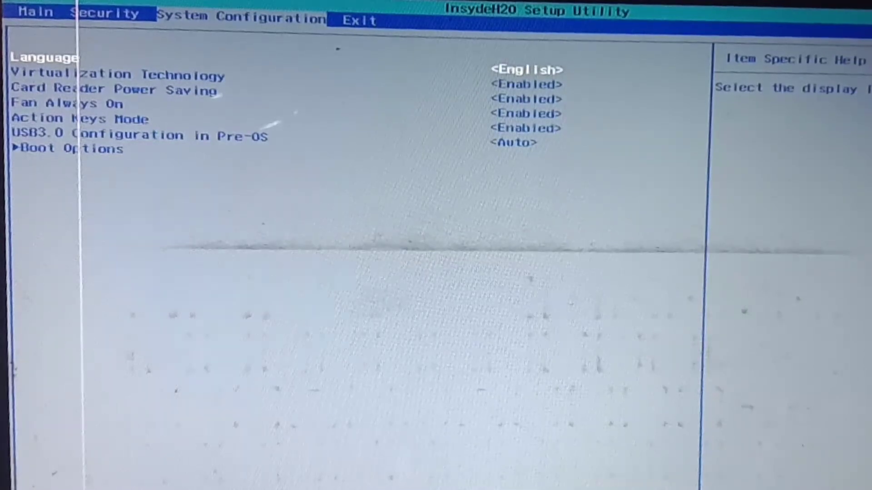
Open the Boot Options settings of the System Configuration
key(Down)
key(Down)
key(Down)
key(Down)
key(Down)
key(Down)
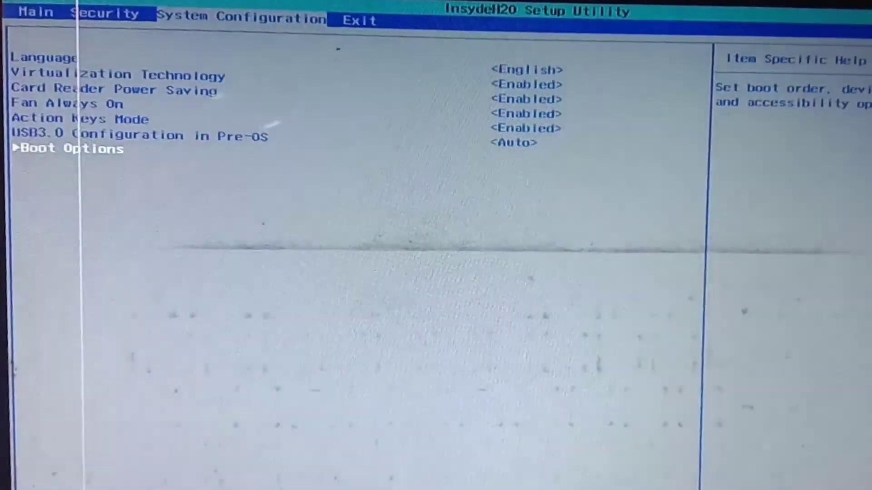
key(Return)
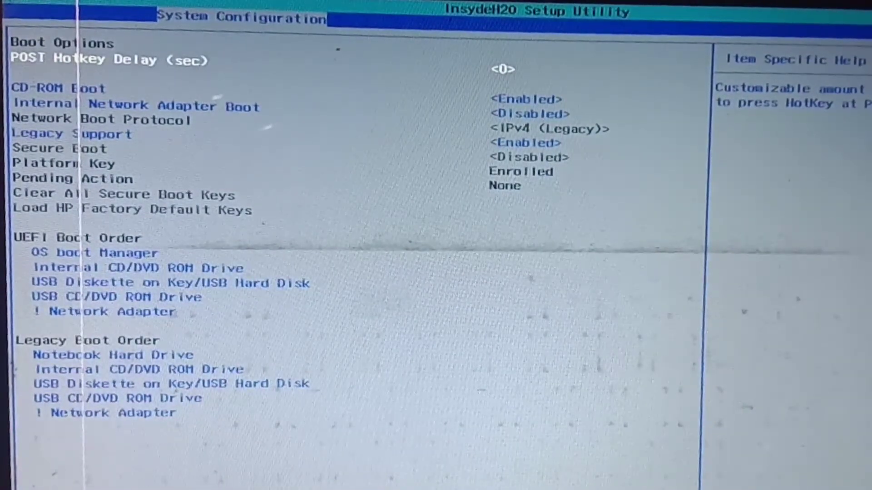
Move USB Diskette on Key/USB Hard Disk to the top of the UEFI Boot Order and exit saving the changes
key(Down)
key(Down)
key(Down)
key(Down)
key(Down)
key(Down)
key(Down)
key(Down)
key(Down)
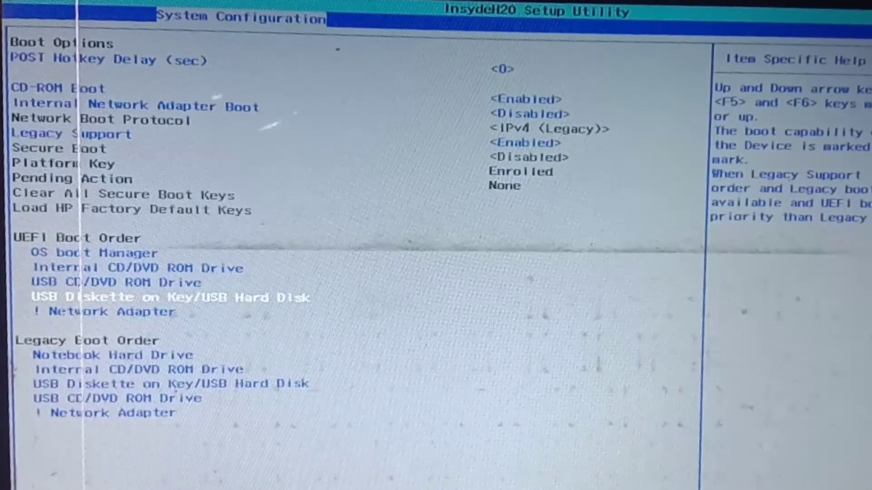
key(F6)
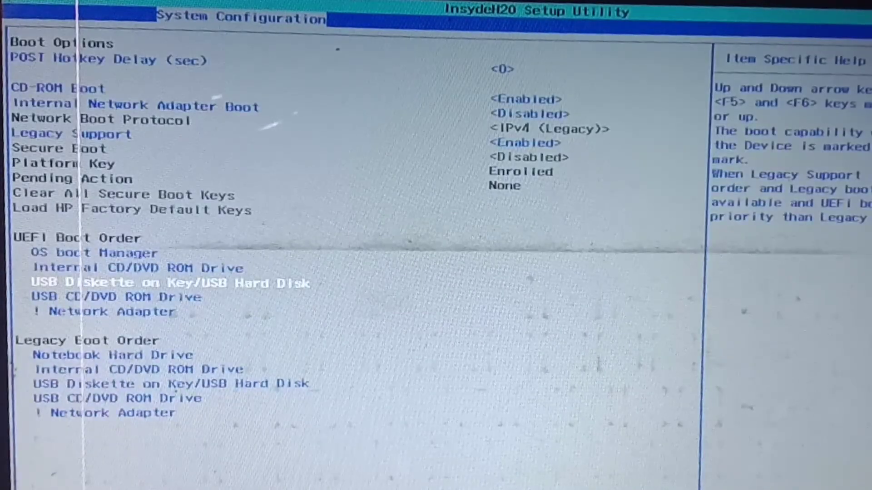
key(F6)
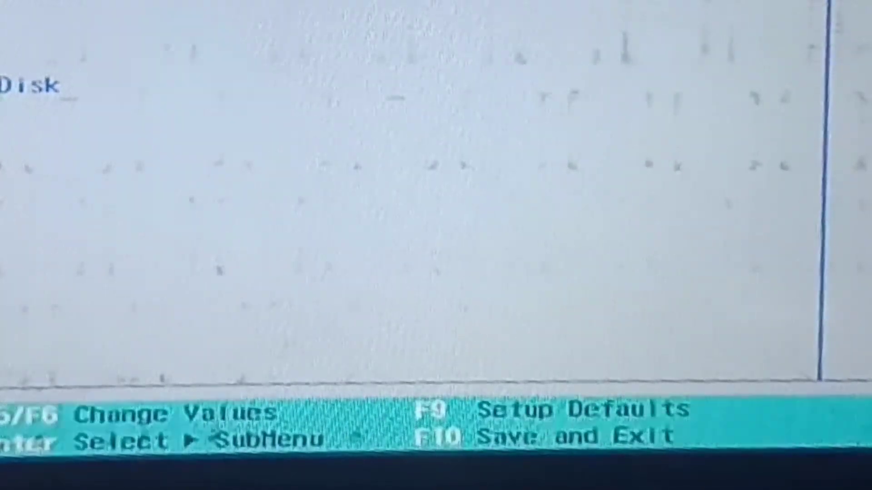
key(F10)
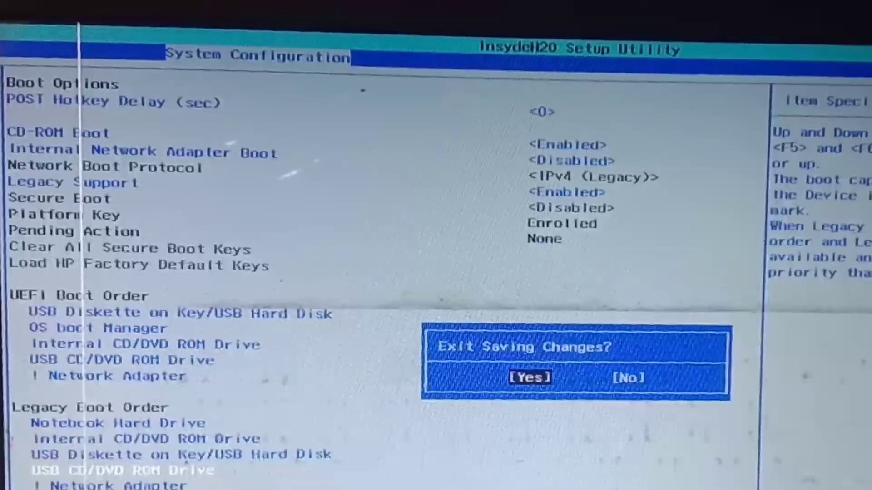
key(Return)
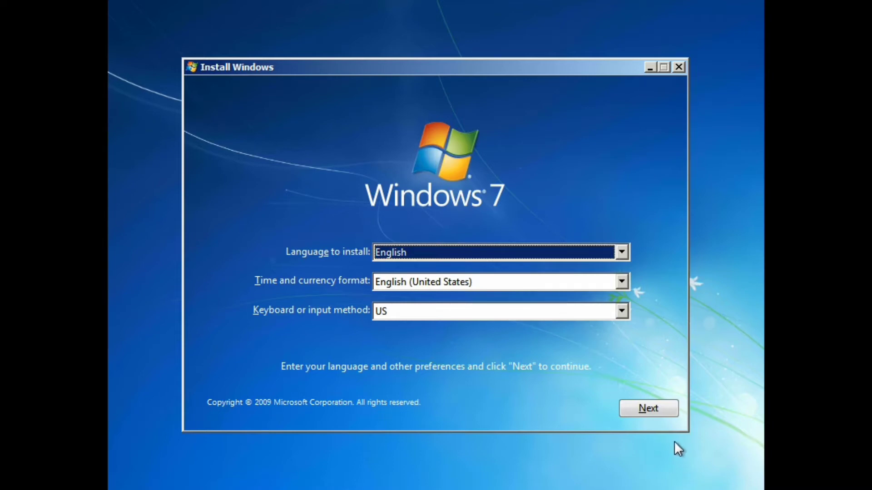
Start the Windows 7 installation with English, English (United States) and the US keyboard, and accept the license terms
click(664, 415)
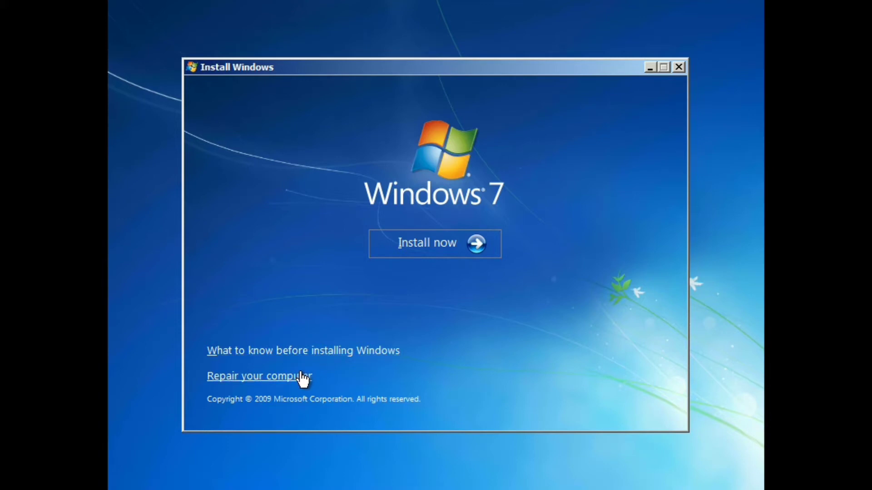
click(430, 245)
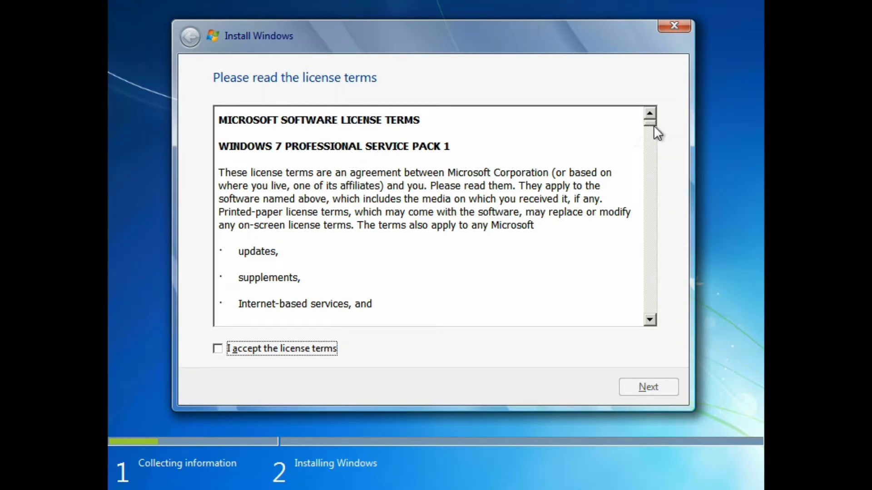
scroll(649, 127, down, 1)
drag(649, 127, 648, 242)
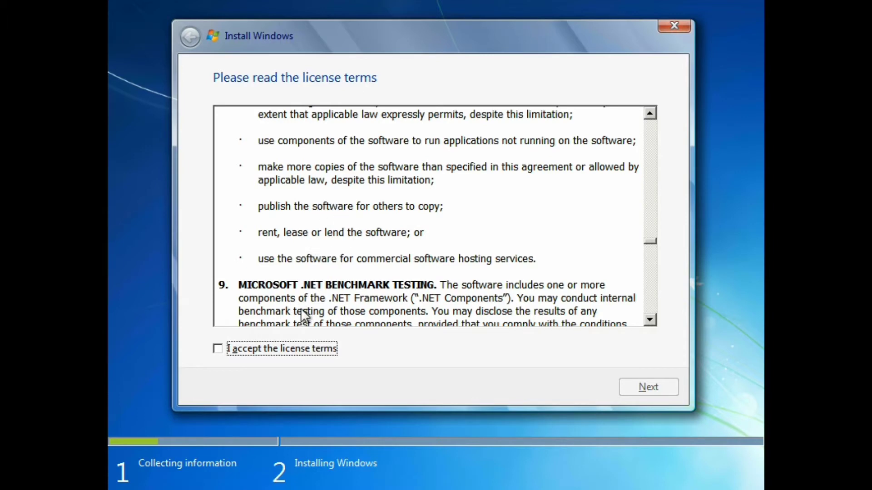
click(218, 348)
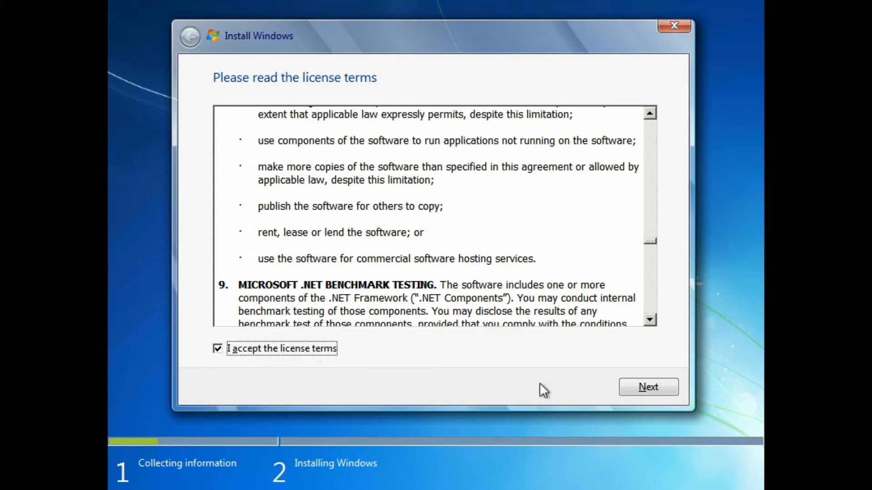
click(637, 386)
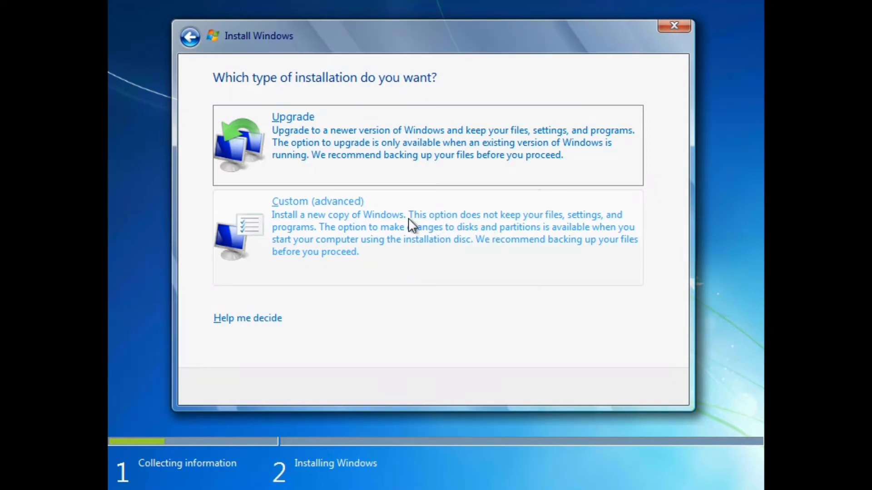
Choose the Custom (advanced) installation and create a 30720 MB partition in Disk 0's unallocated space, allowing additional system partitions
click(362, 223)
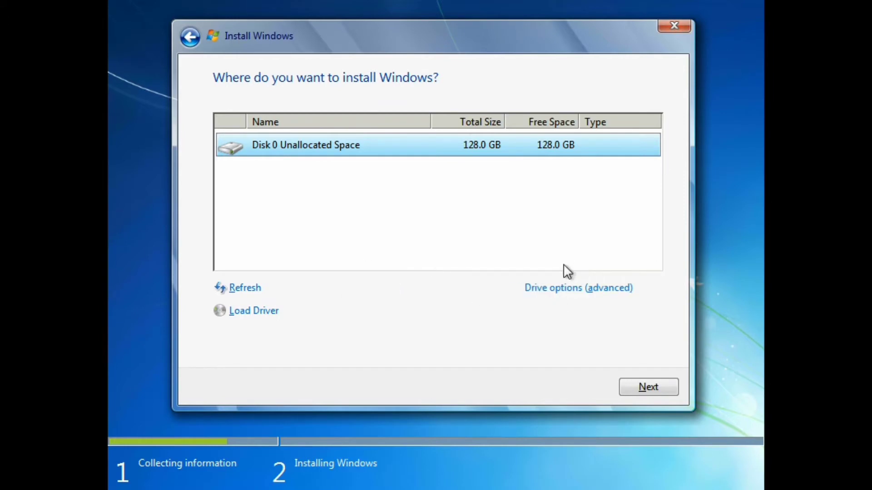
click(592, 289)
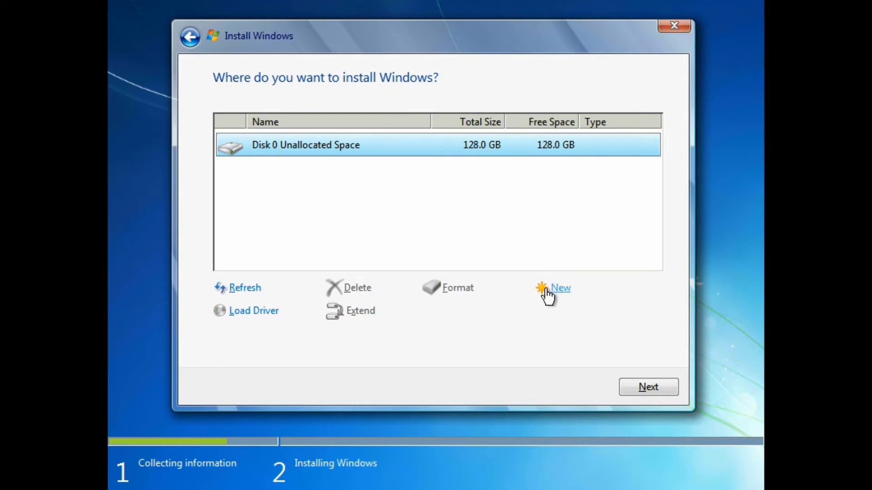
click(558, 296)
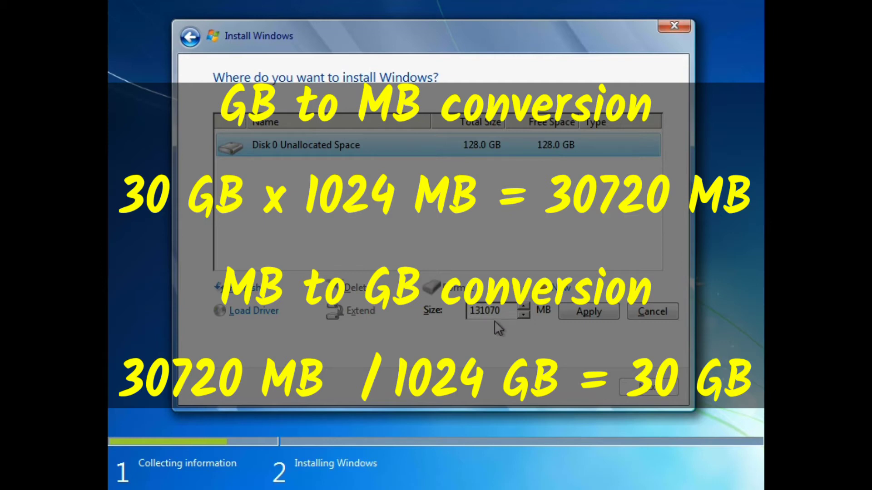
key(BackSpace)
key(BackSpace)
key(BackSpace)
key(BackSpace)
key(BackSpace)
key(BackSpace)
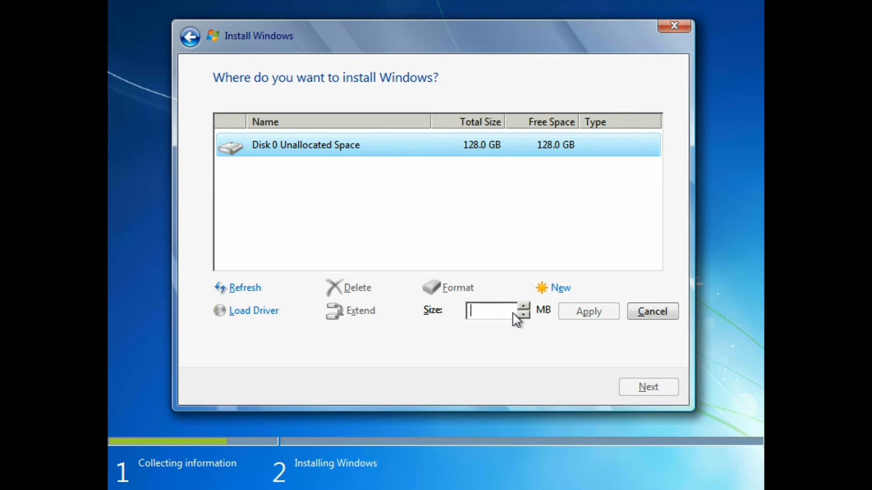
text(30720)
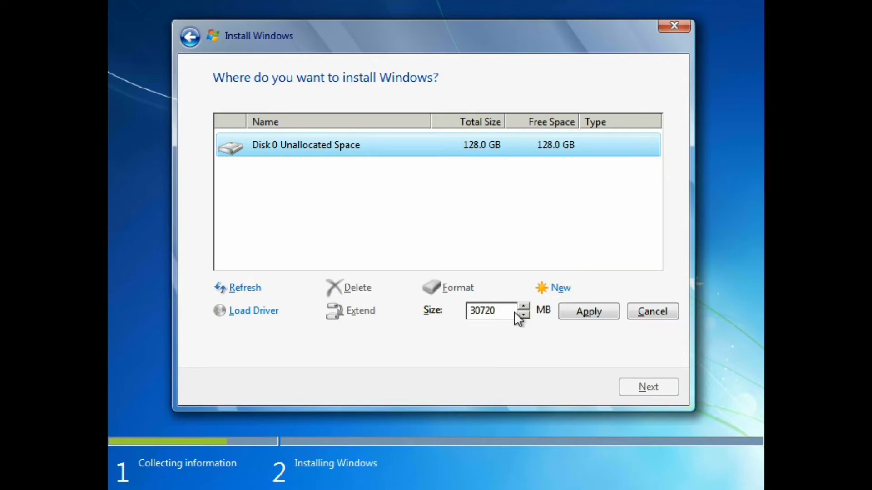
click(581, 313)
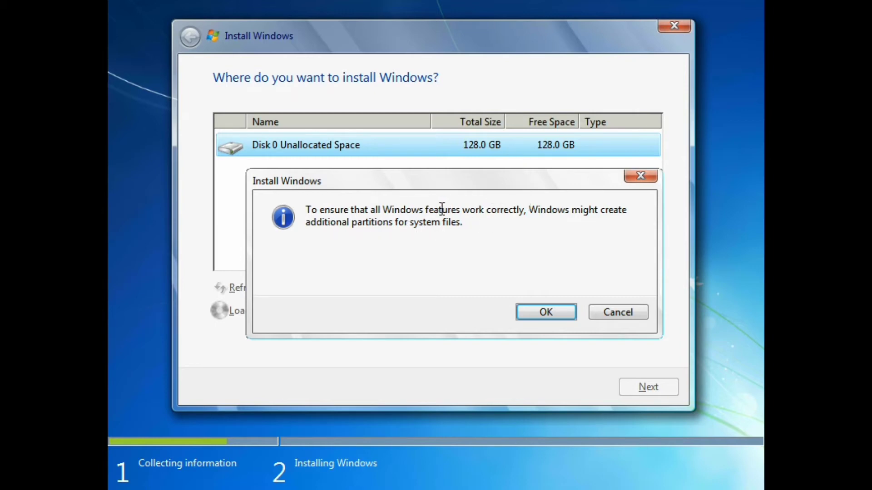
click(546, 314)
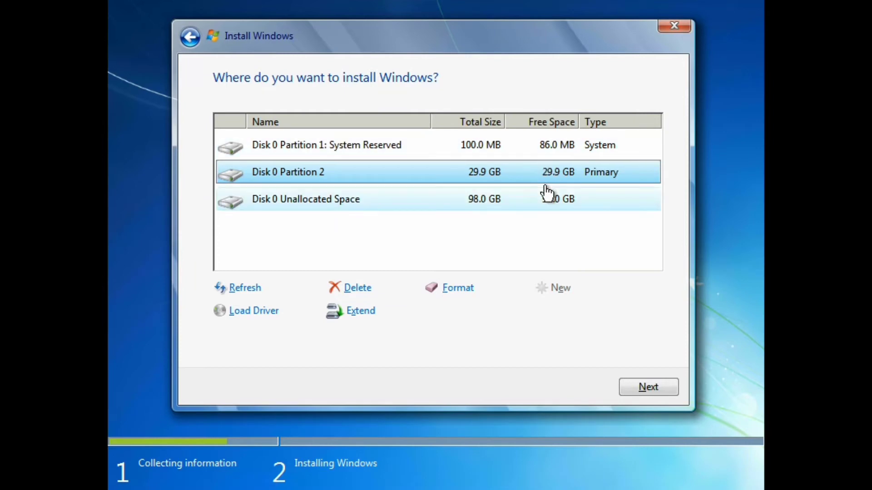
Create a 50176 MB partition in the remaining unallocated space of Disk 0
click(549, 205)
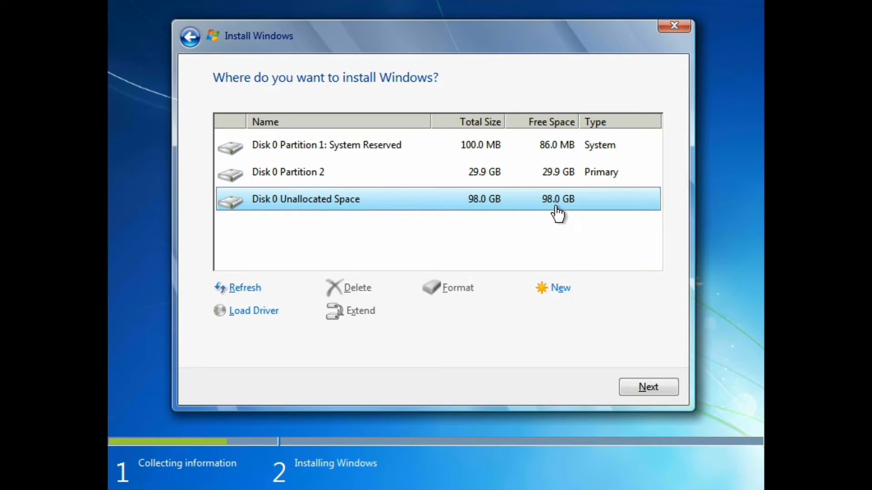
click(560, 288)
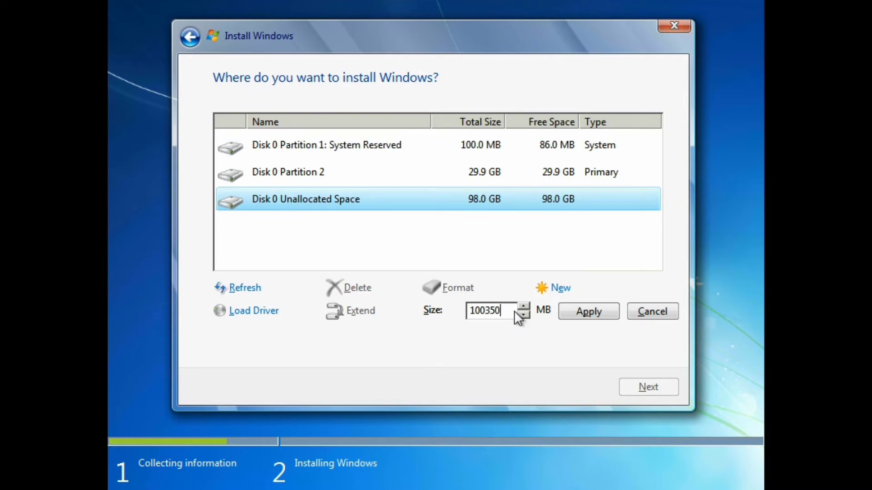
key(BackSpace)
key(BackSpace)
key(BackSpace)
key(BackSpace)
key(BackSpace)
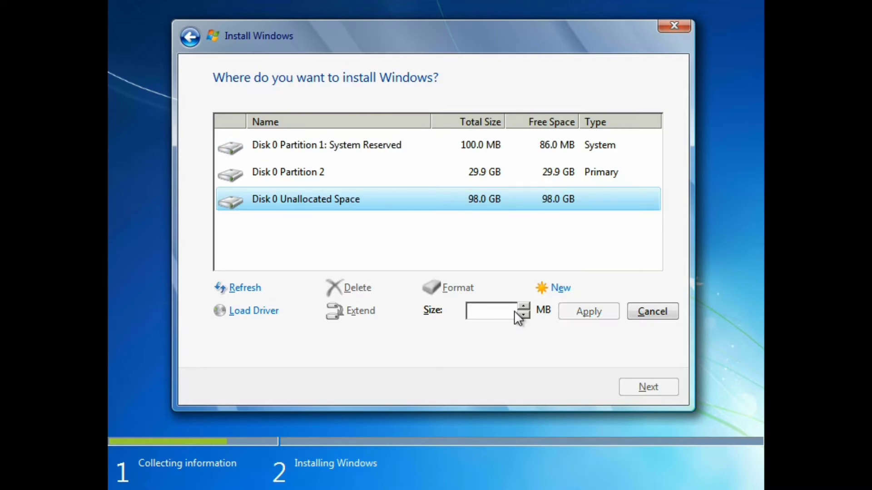
text(50)
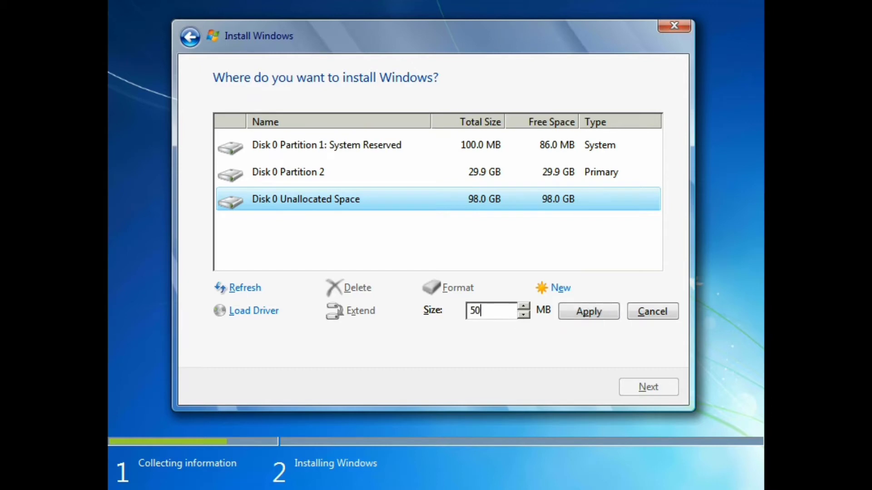
text(176)
click(592, 316)
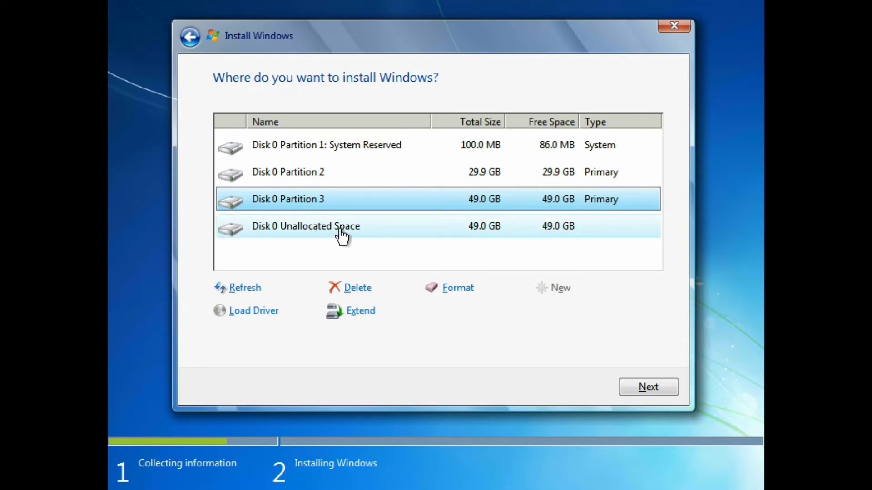
Create a partition using all of Disk 0's remaining unallocated space, 50174 MB
click(432, 232)
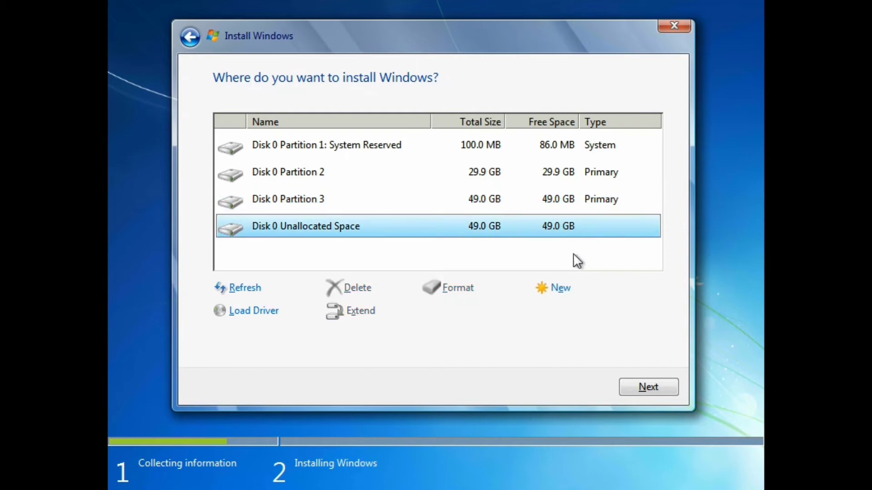
click(565, 287)
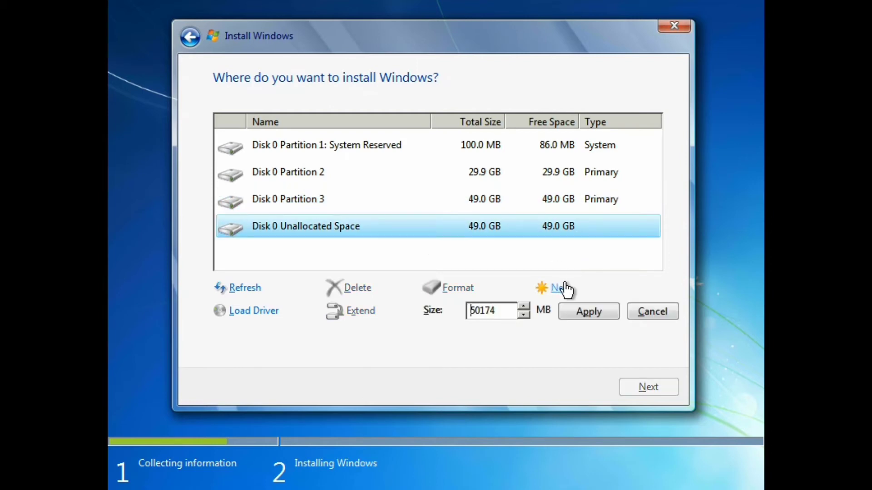
click(584, 312)
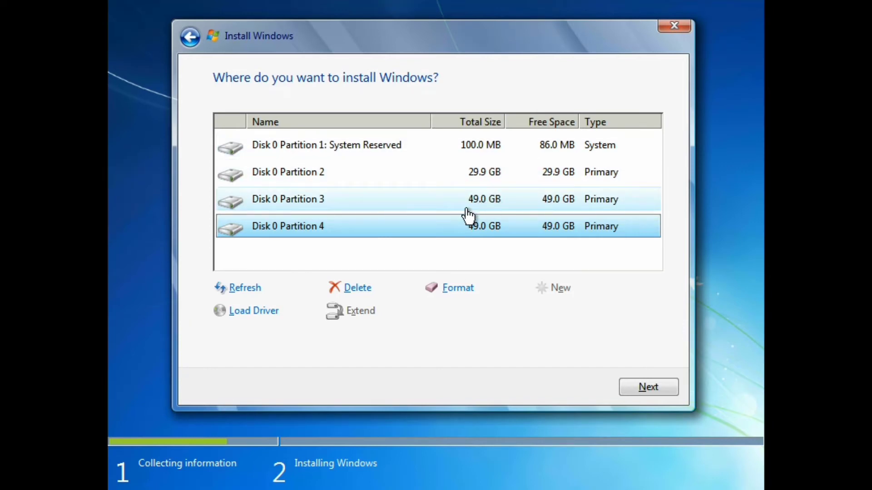
Delete Disk 0 Partition 4 and accept the loss of any data stored on it
click(367, 289)
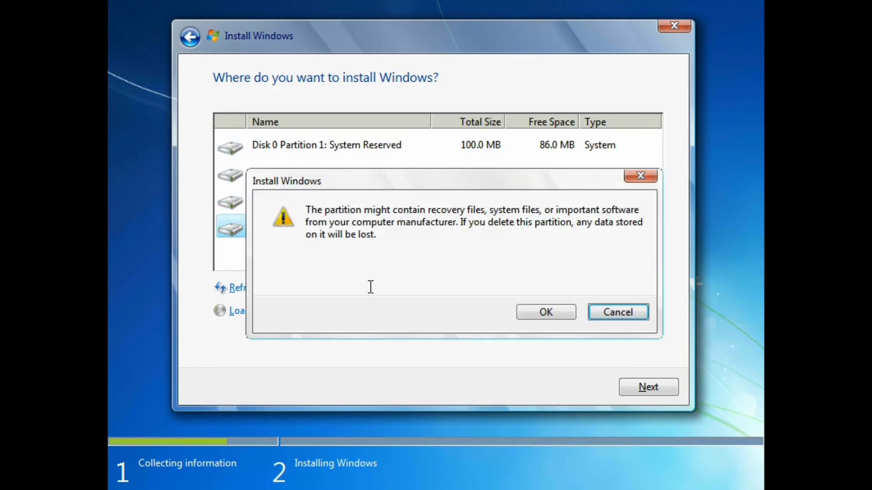
click(522, 318)
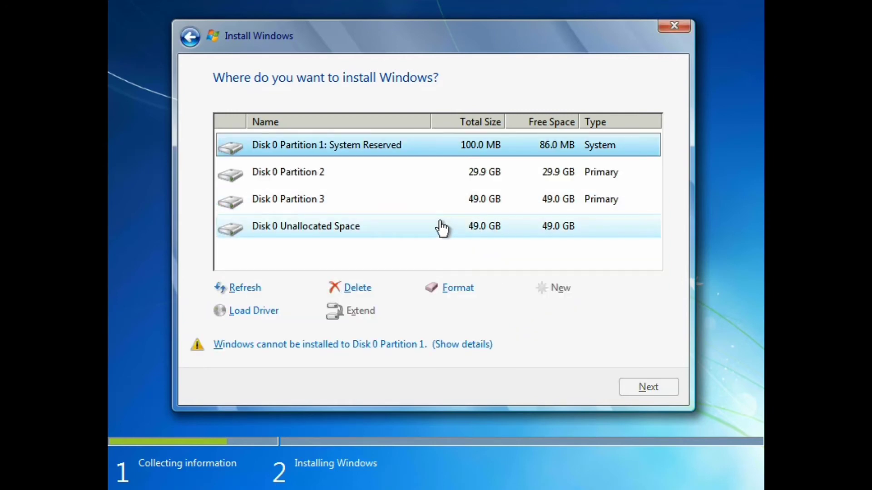
click(472, 204)
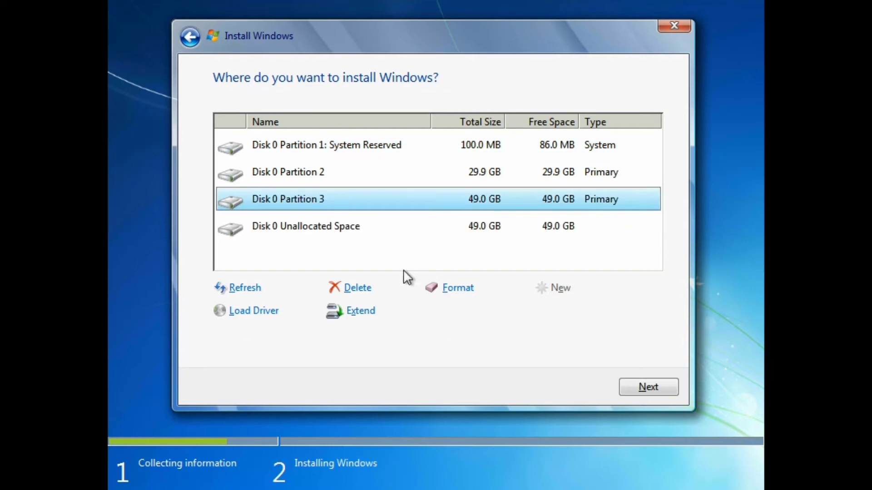
click(365, 287)
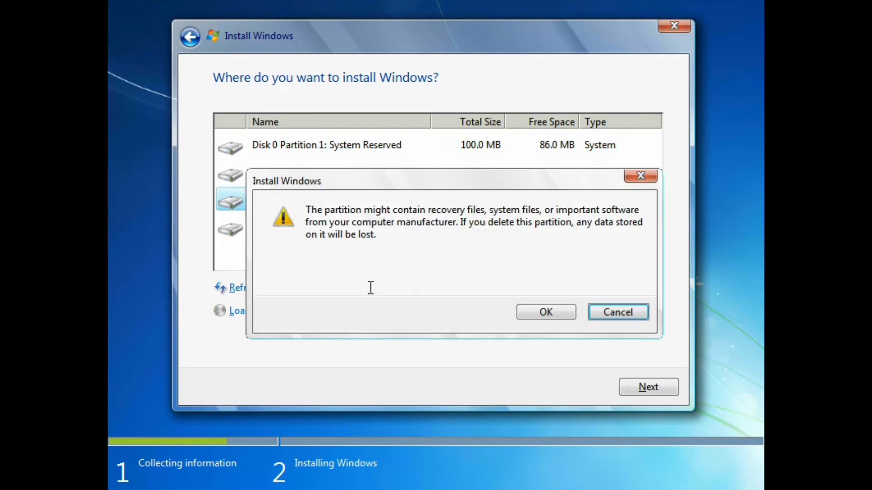
click(632, 307)
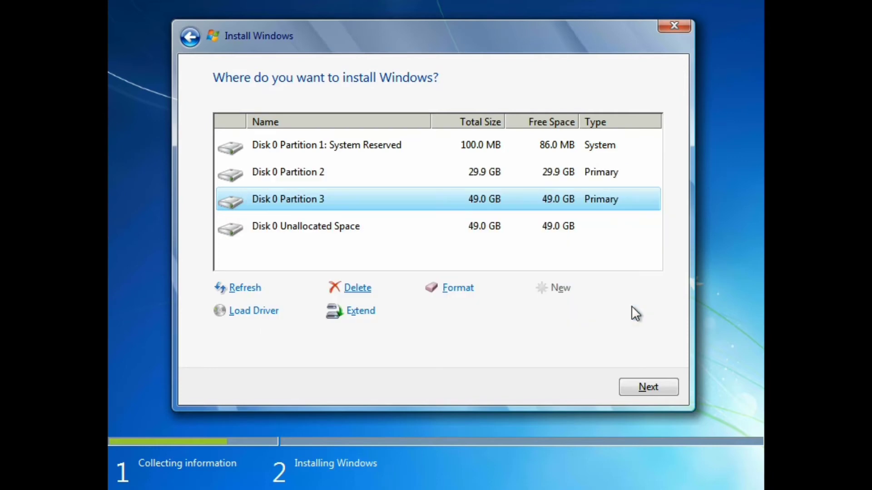
click(548, 235)
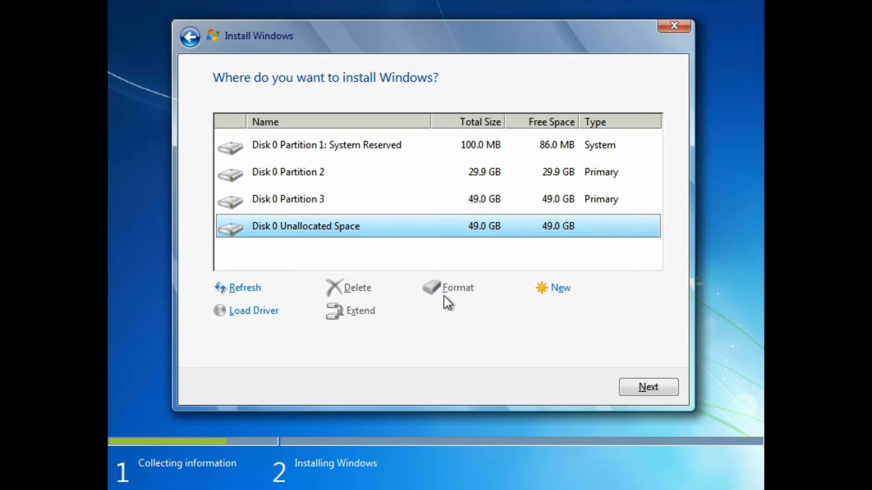
Delete Disk 0 Partition 3, accepting that any data stored on it is lost
click(511, 198)
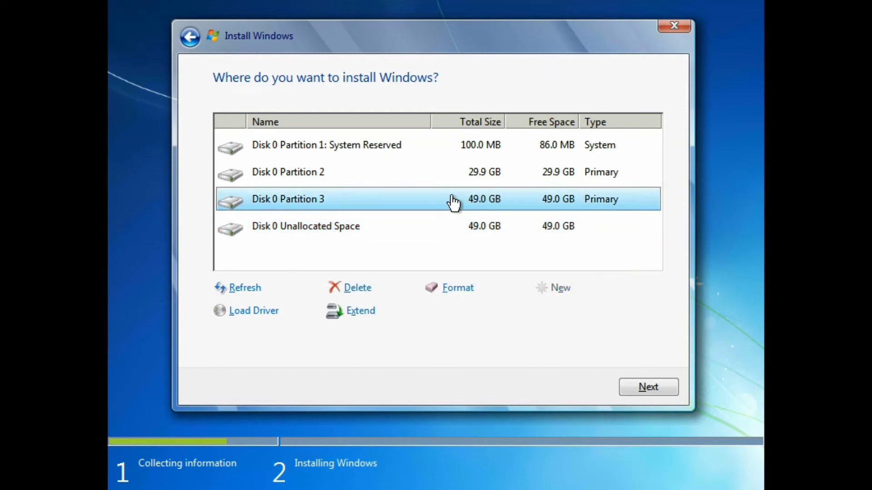
click(363, 289)
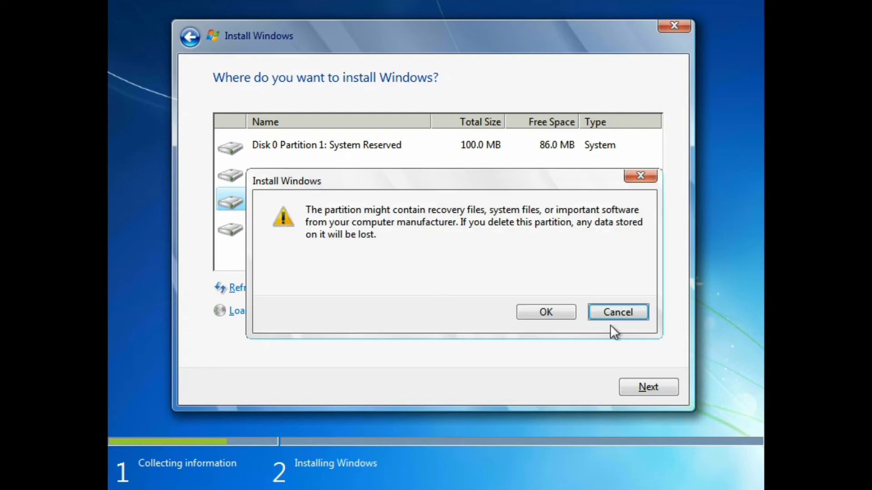
click(520, 313)
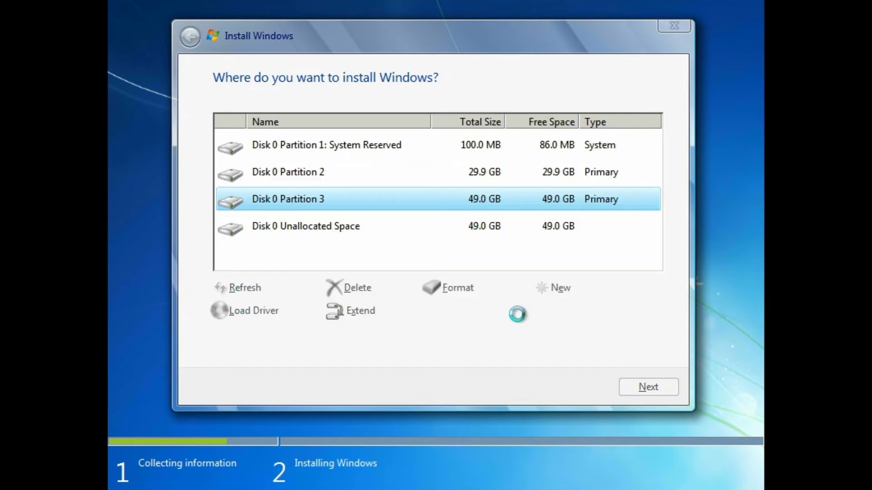
Delete Disk 0 Partition 2 and the System Reserved Partition 1, leaving only unallocated space on the disk
click(500, 177)
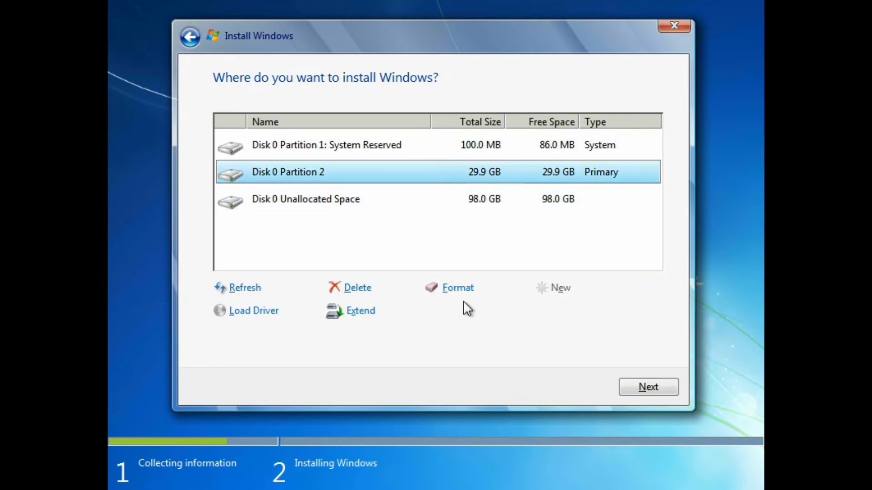
click(359, 288)
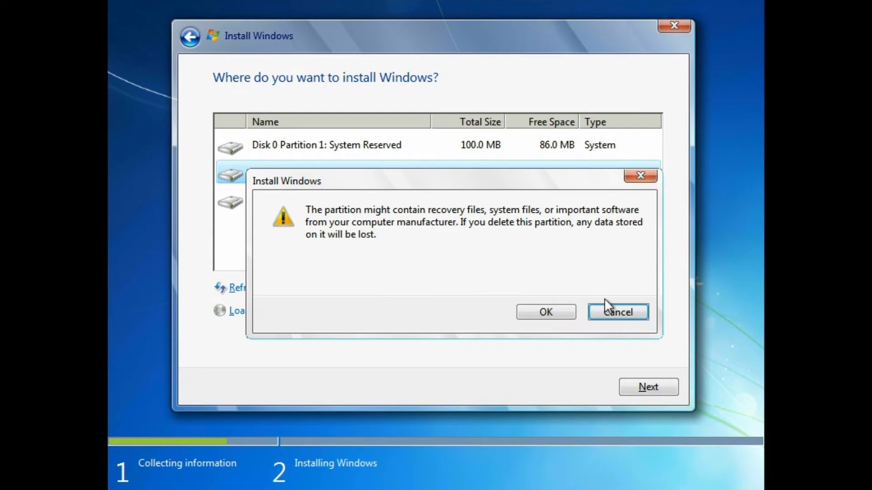
click(547, 312)
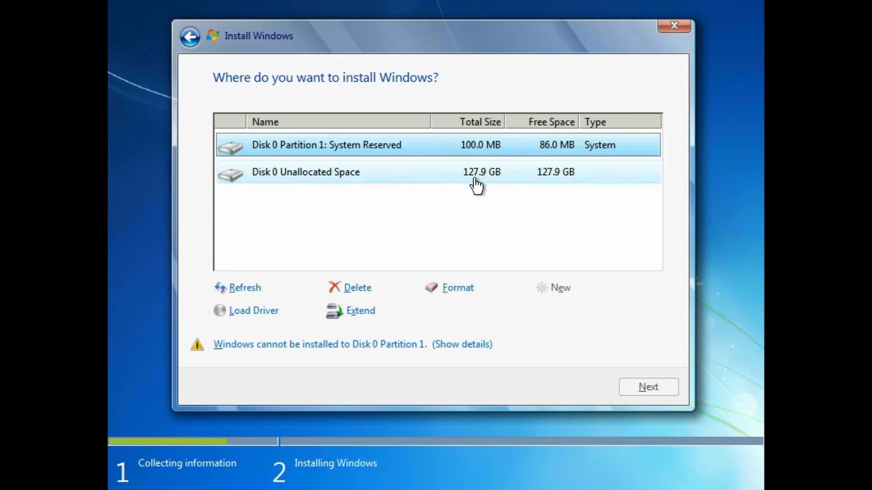
click(357, 288)
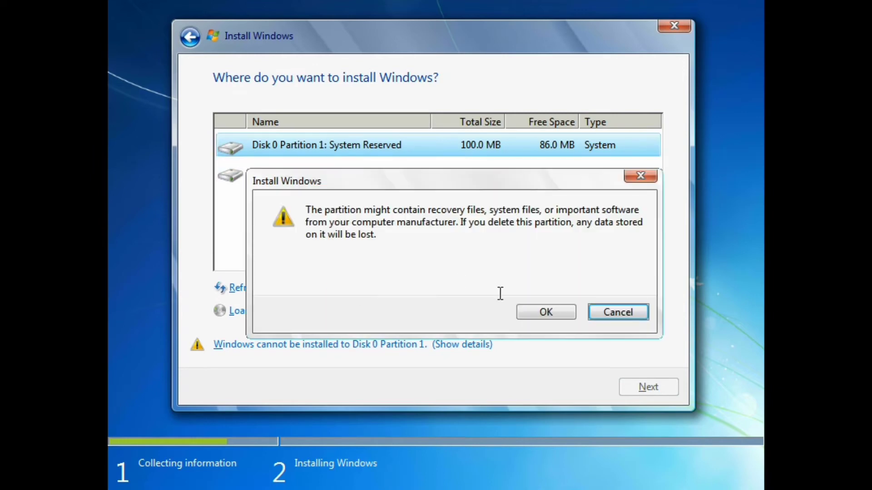
click(523, 306)
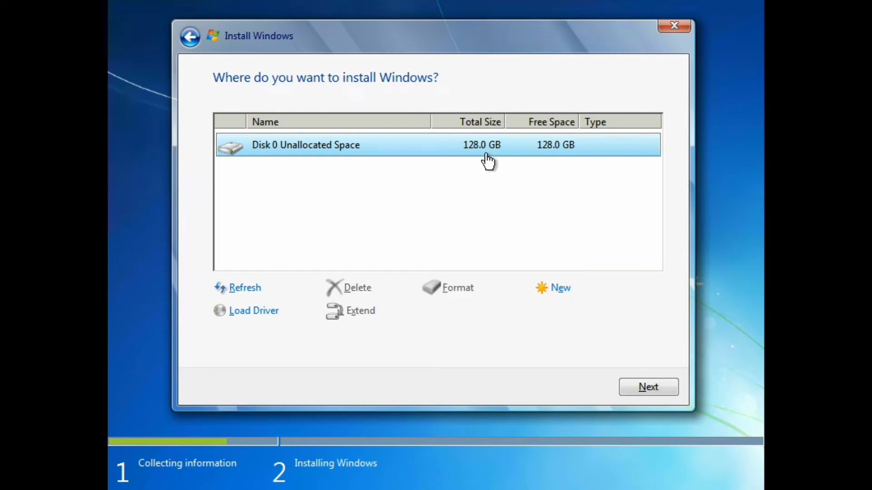
Create a 30720 MB partition in Disk 0's unallocated space and allow Windows to create additional partitions for system files
click(550, 288)
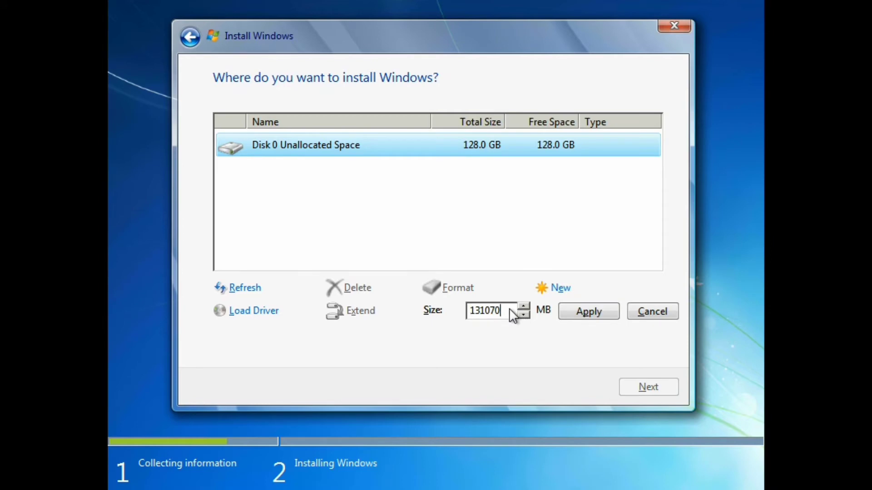
key(BackSpace)
key(BackSpace)
key(BackSpace)
key(BackSpace)
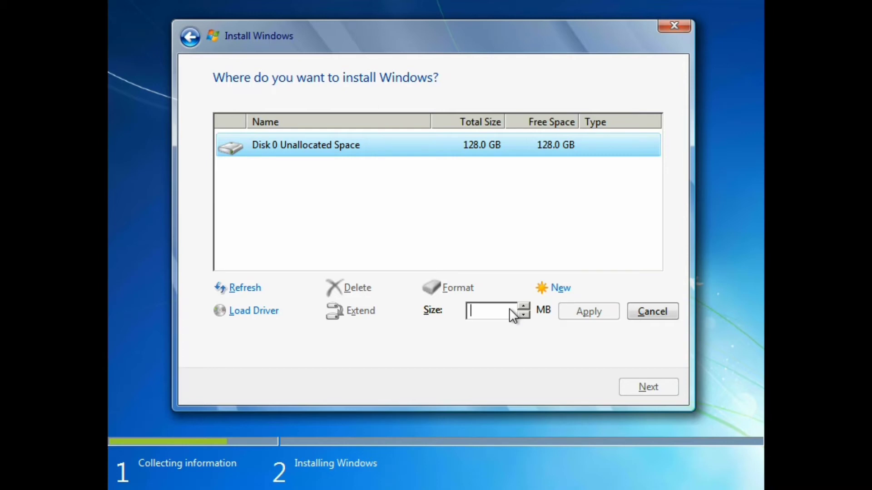
text(30)
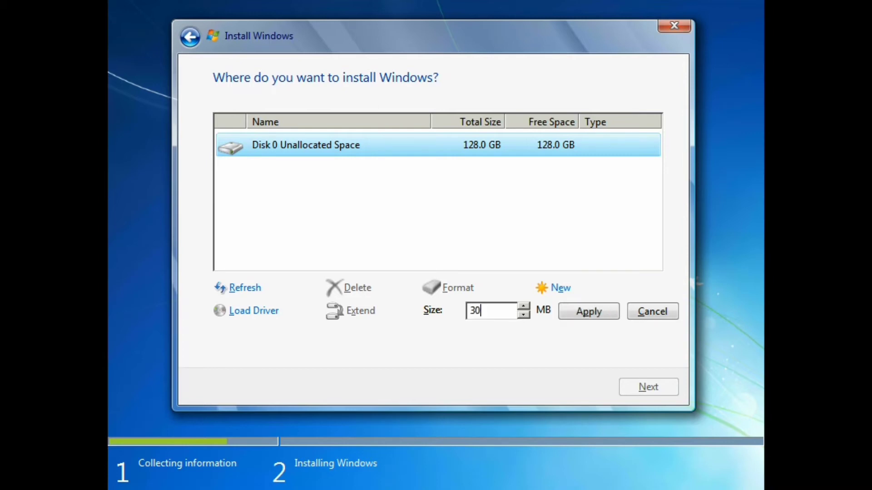
text(720)
click(581, 318)
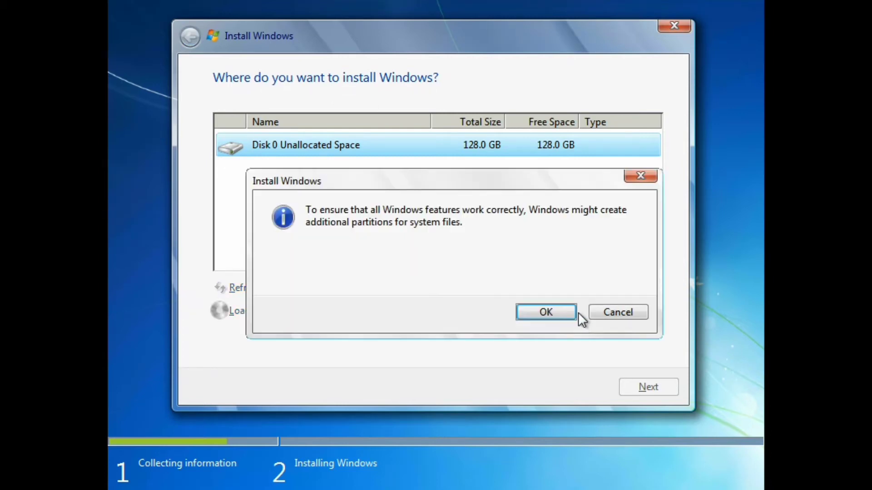
click(546, 312)
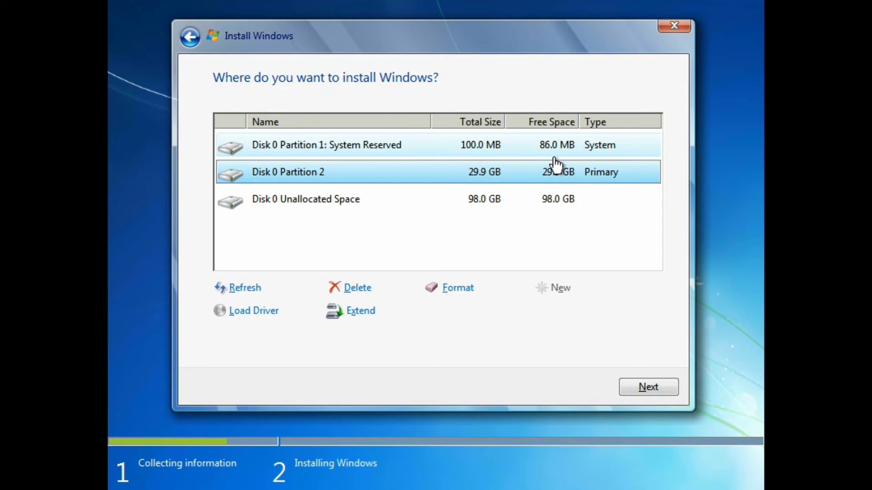
Create a 50176 MB partition in the remaining unallocated space of Disk 0
click(566, 204)
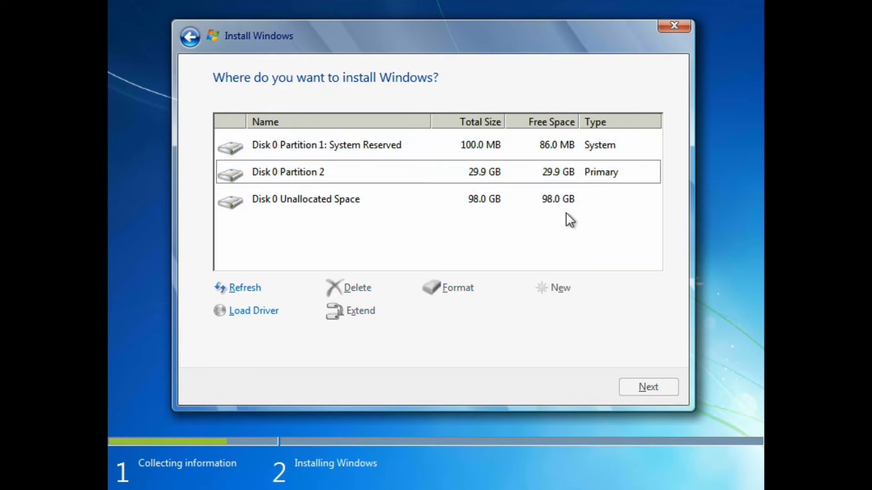
click(580, 208)
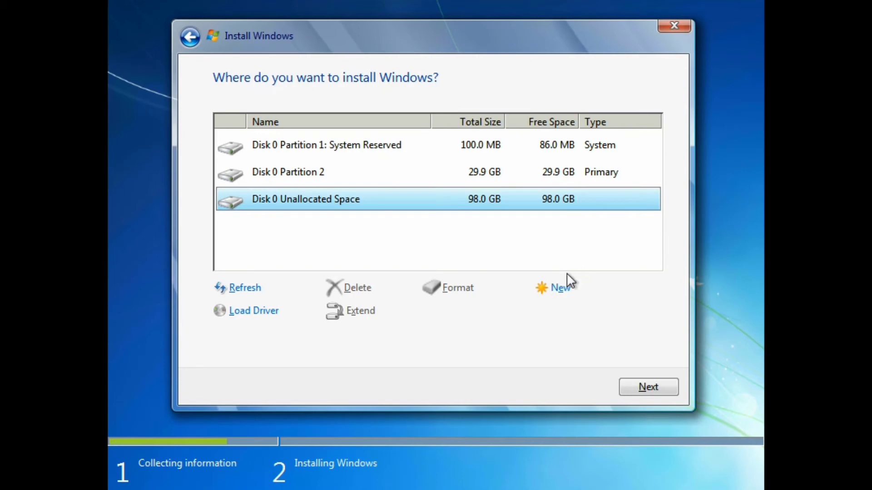
click(563, 288)
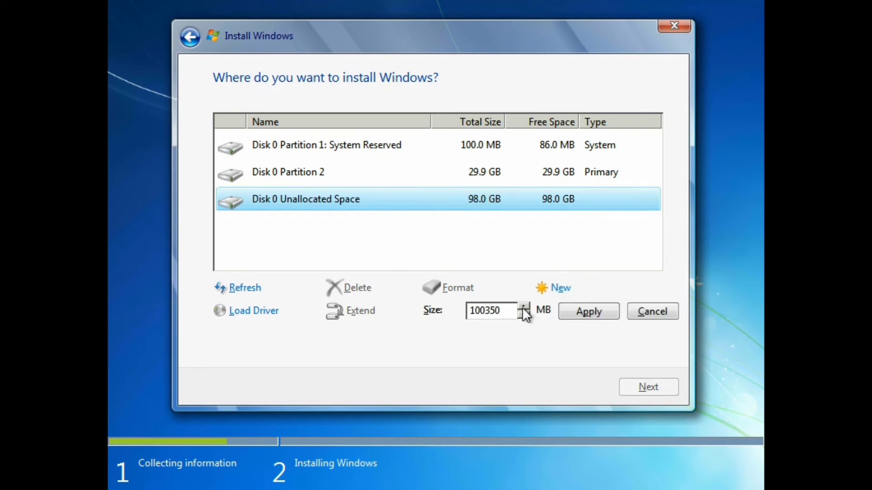
key(BackSpace)
key(BackSpace)
key(BackSpace)
key(BackSpace)
key(BackSpace)
key(BackSpace)
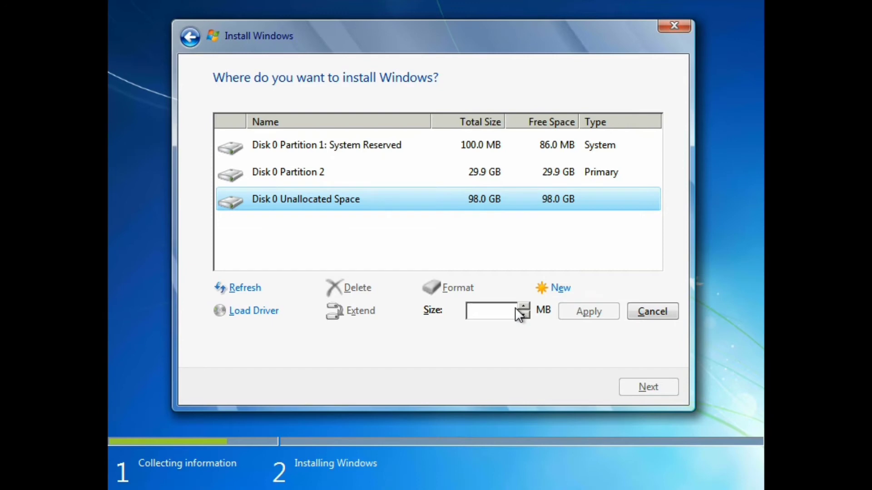
text(501)
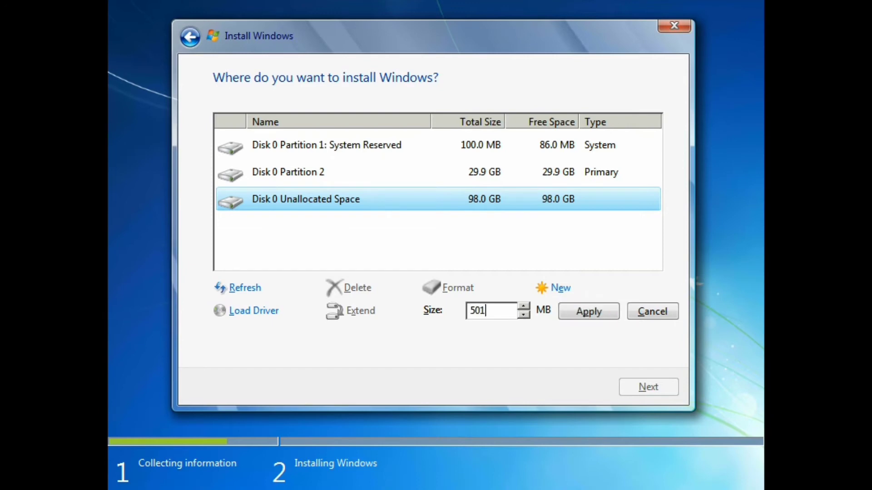
text(76)
click(579, 306)
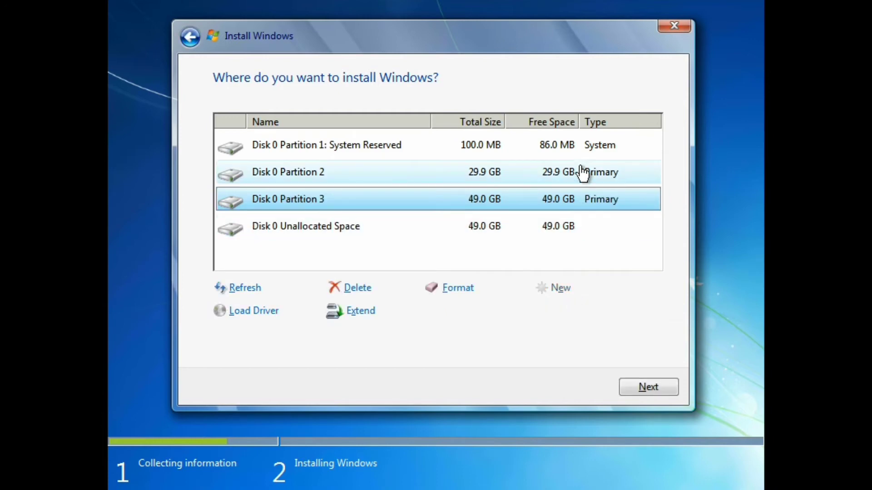
Create another partition from all of Disk 0's remaining unallocated space, keeping the offered size of 50174 MB
click(581, 226)
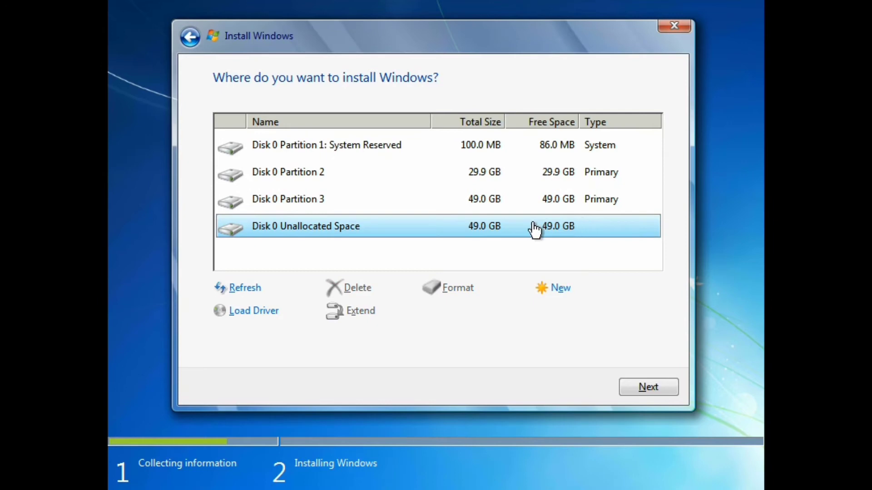
click(551, 287)
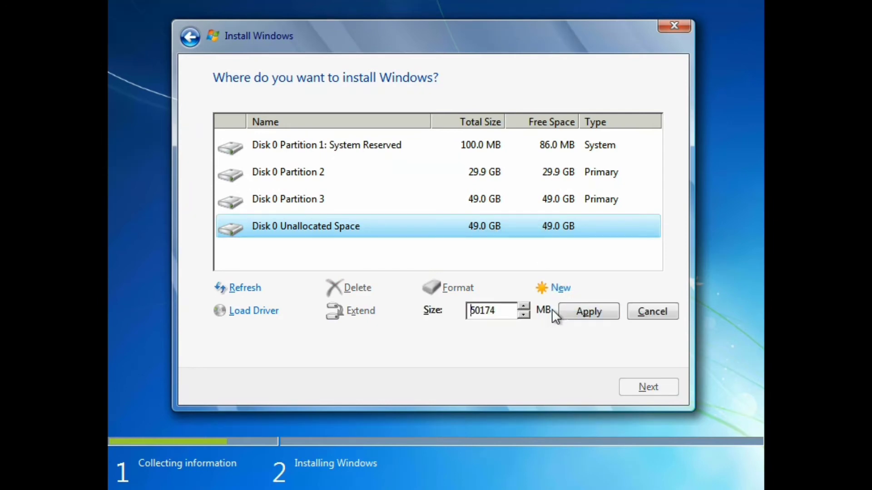
click(571, 315)
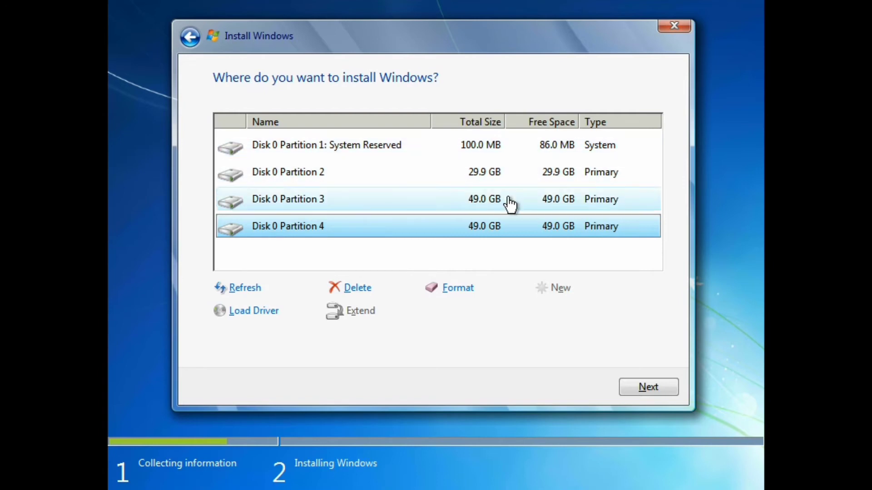
Format Disk 0 Partition 2 and accept the loss of any data stored on it
click(503, 173)
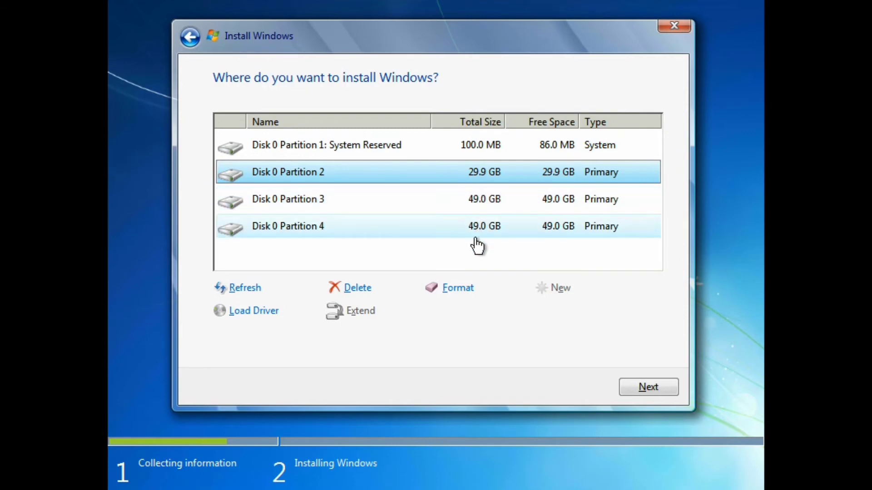
click(461, 289)
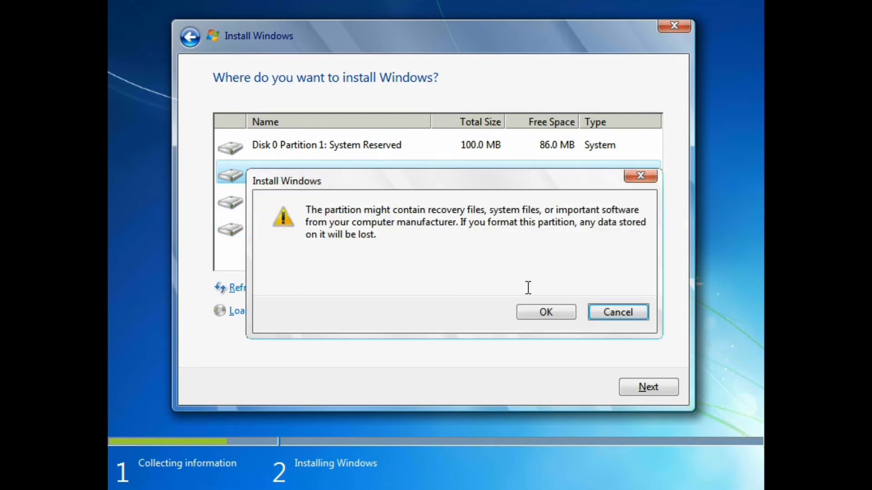
click(540, 310)
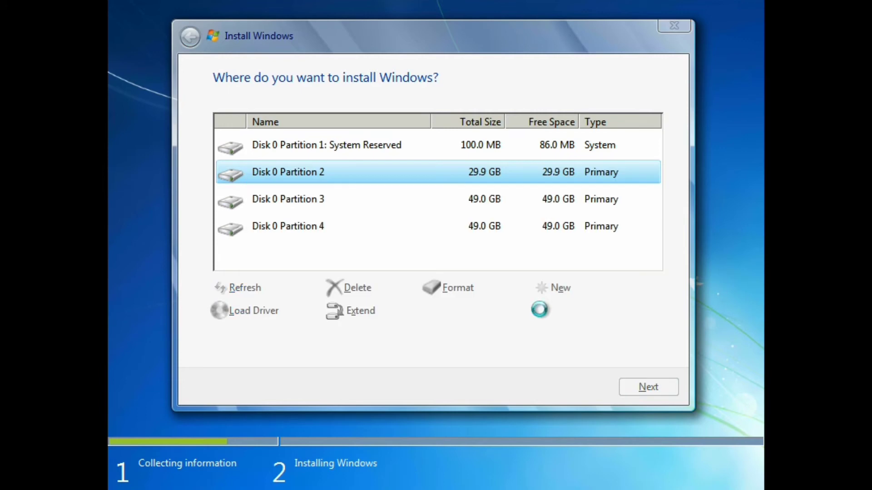
Format Disk 0 Partition 3 and accept the loss of any data stored on it
click(499, 203)
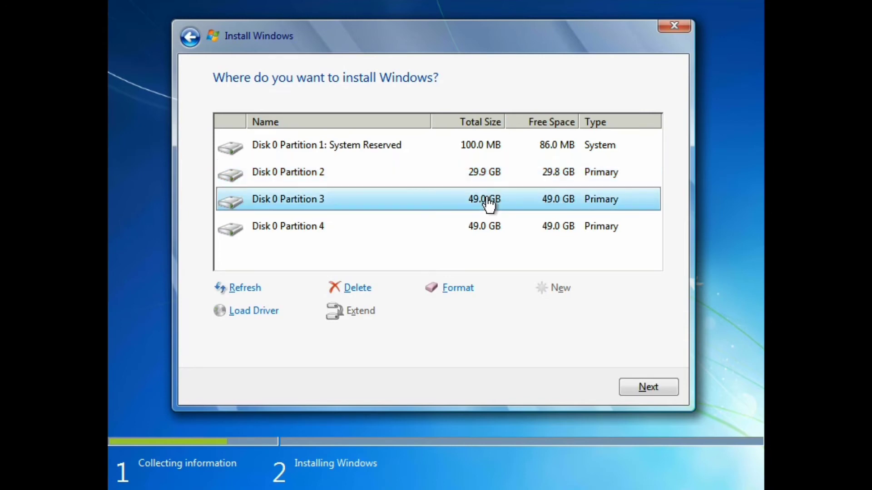
click(460, 287)
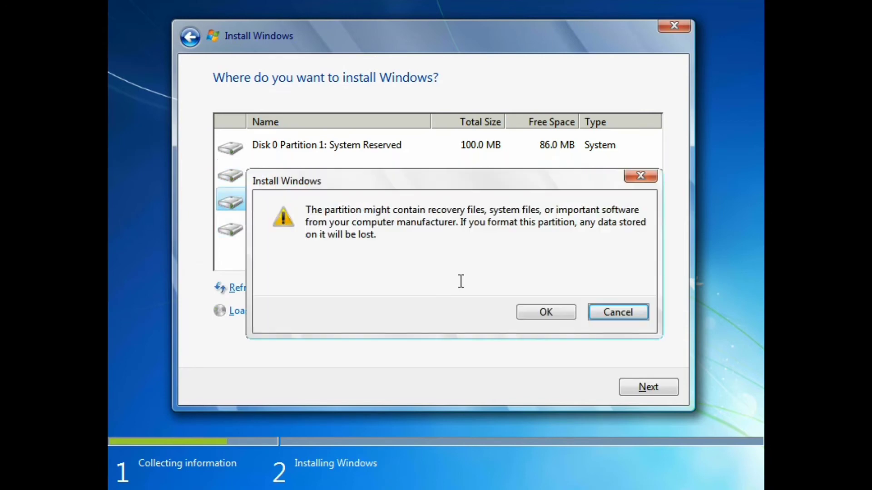
click(531, 315)
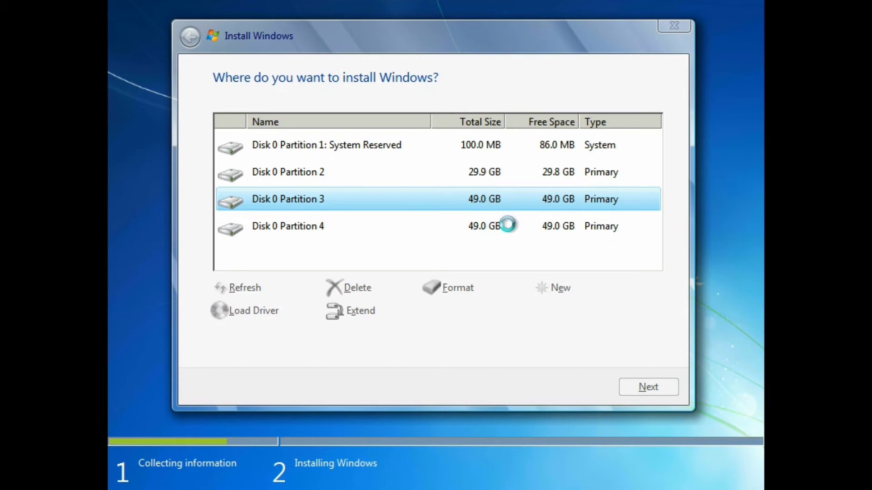
Format Disk 0 Partition 4 and accept the loss of any data stored on it
click(492, 233)
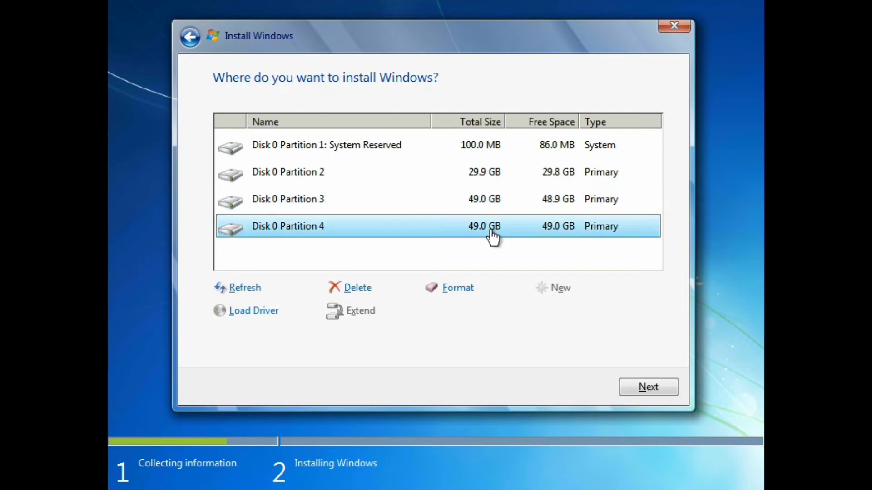
click(466, 289)
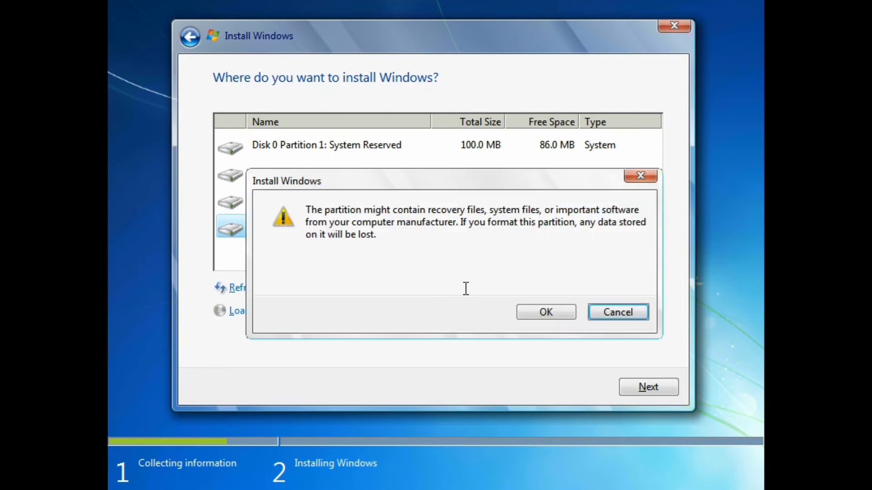
click(524, 310)
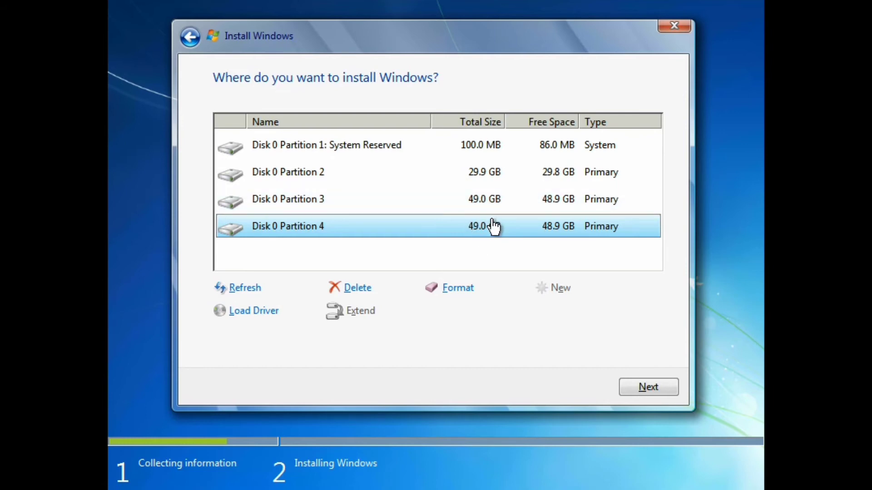
Choose Disk 0 Partition 2 as the install location and start the Windows installation
click(467, 178)
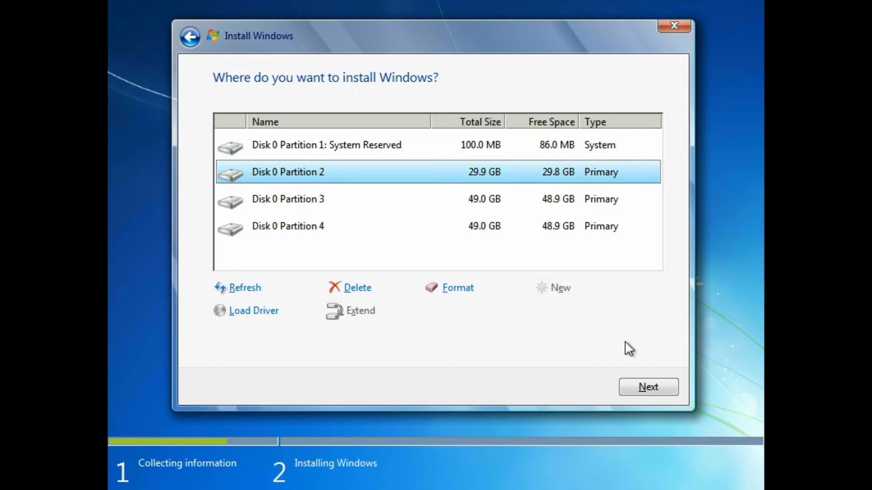
click(649, 386)
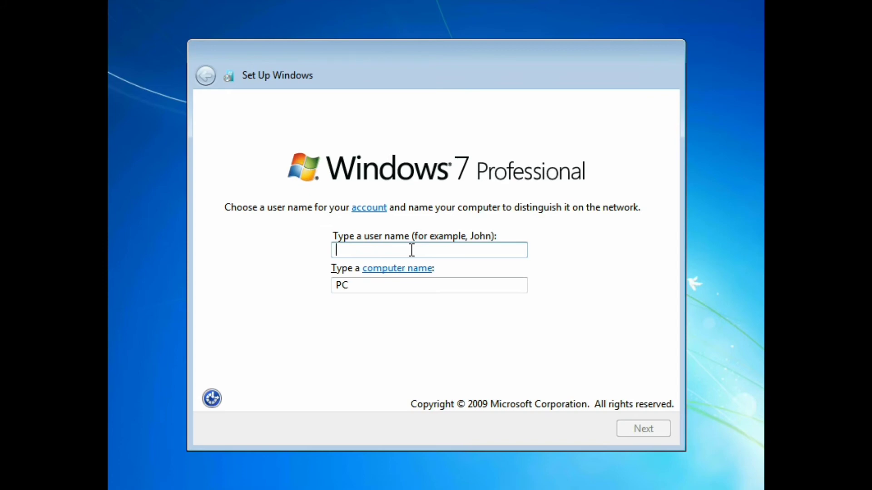
Enter the account's user name, keep the computer name derived from it, and continue the setup
text(in)
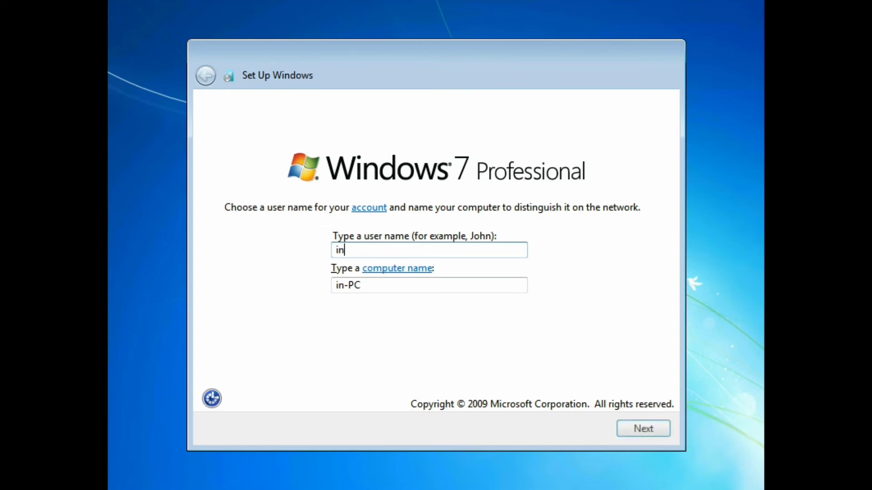
text(da)
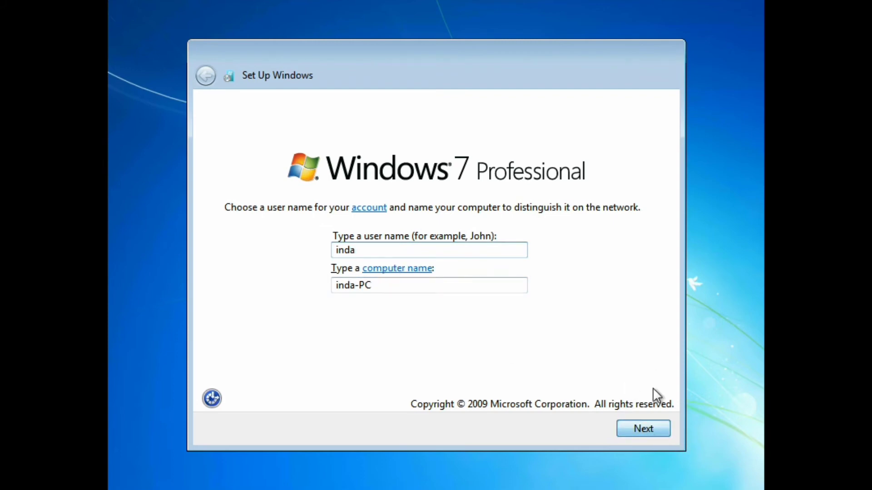
click(653, 424)
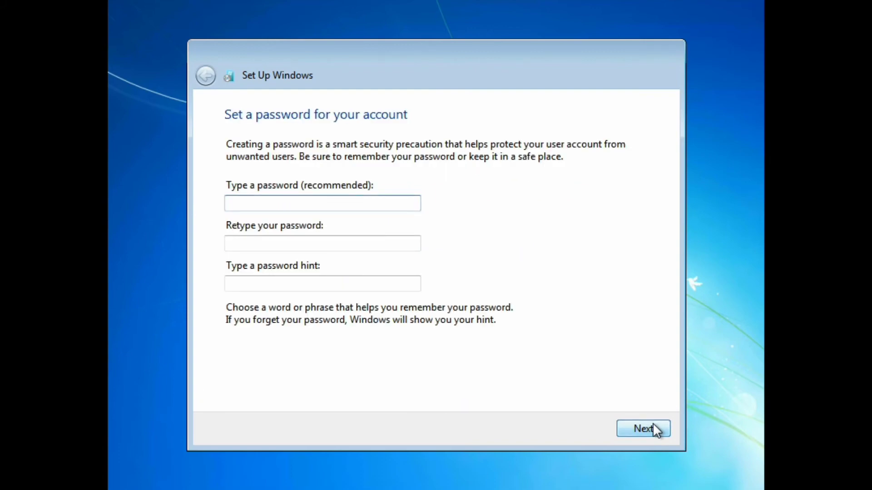
Set and retype the account password, enter the password hint "our country", and continue the setup
click(339, 200)
text(•••)
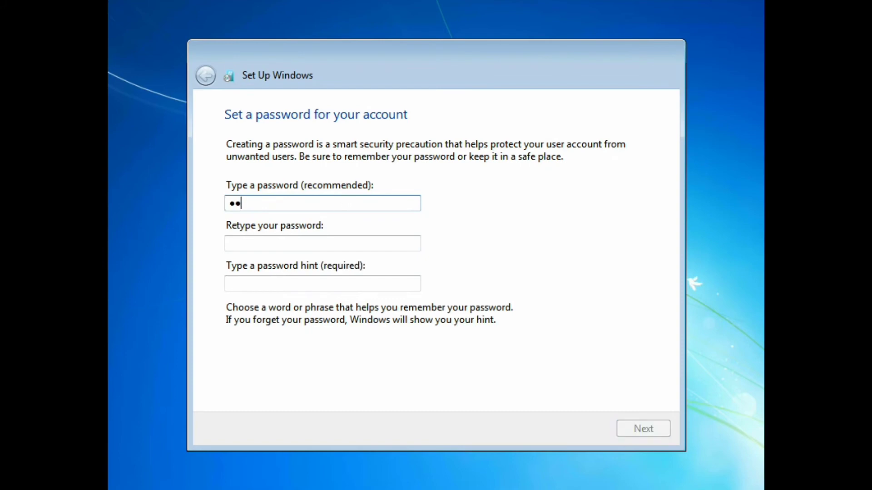
text(••)
click(305, 238)
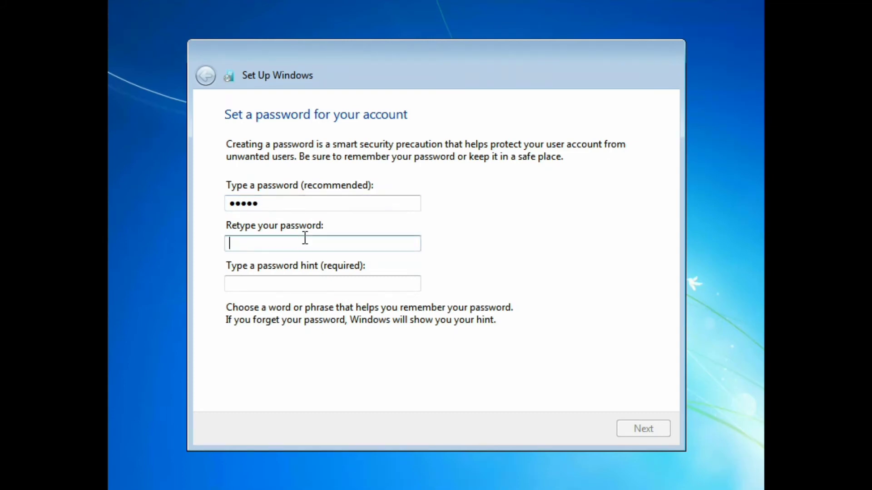
text(•••••)
click(317, 285)
text(our c)
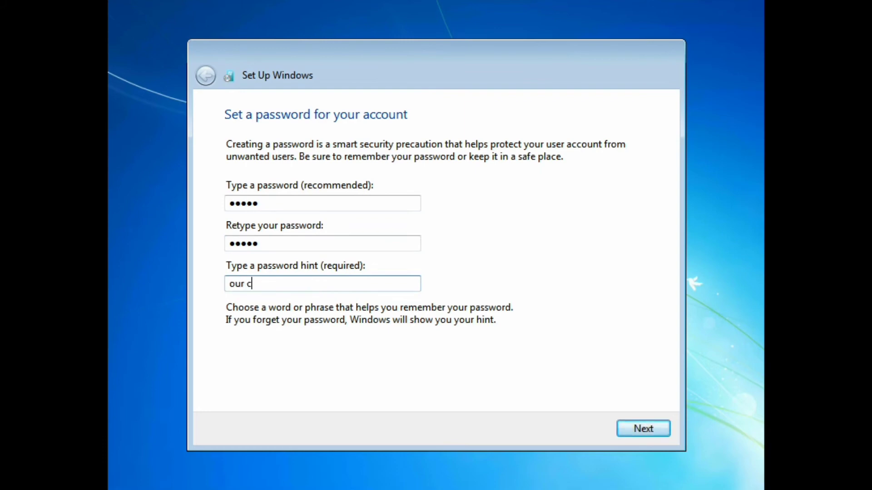
text(ountry)
click(644, 428)
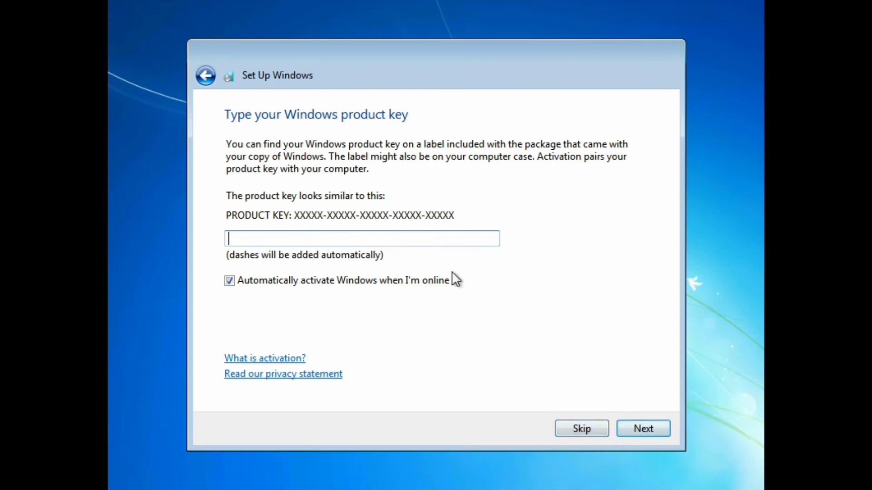
Skip the Windows product key and choose Ask me later for the update and protection settings
click(583, 428)
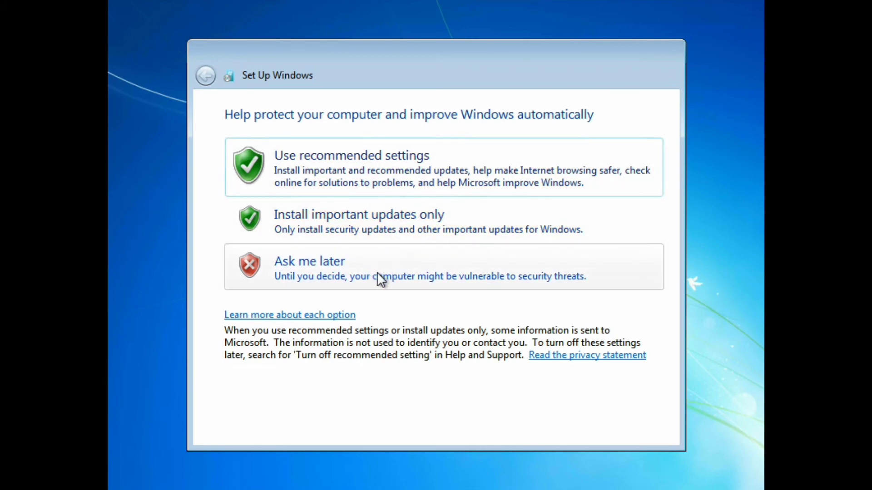
click(343, 260)
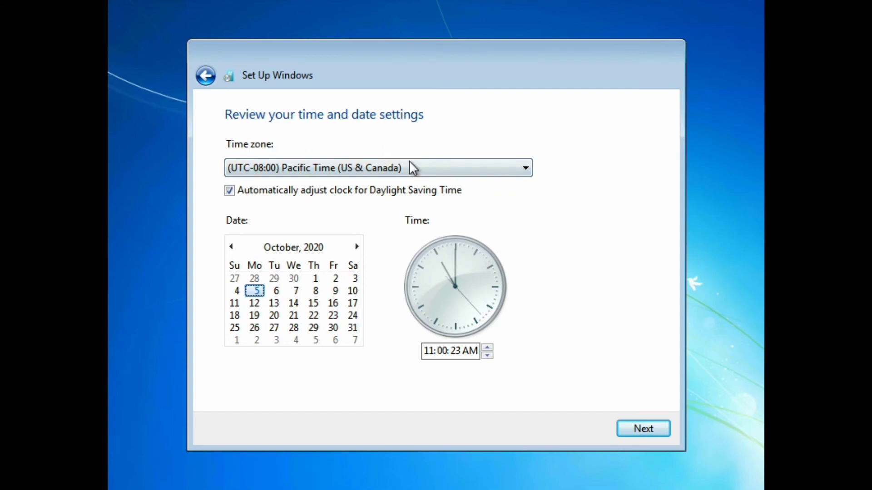
Set the time zone to (UTC+05:30) Chennai, Kolkata, Mumbai, New Delhi and choose Public network as the computer's location
click(454, 168)
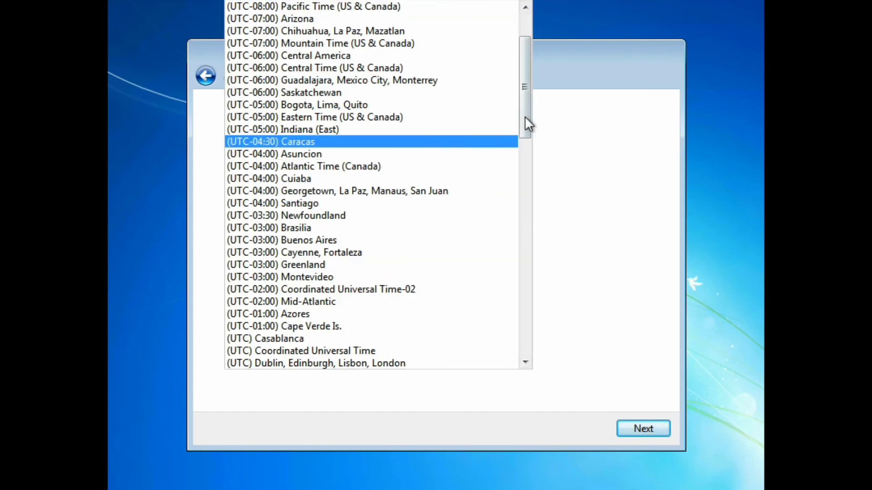
drag(527, 110, 520, 344)
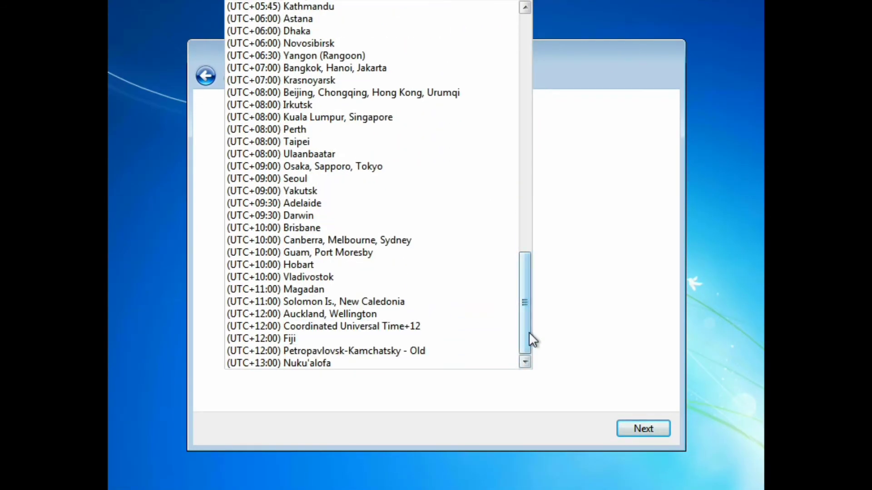
drag(529, 325, 529, 300)
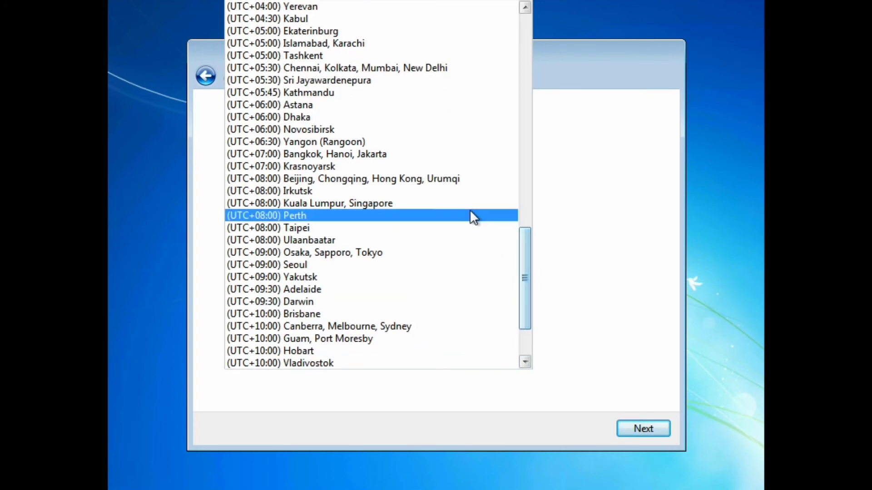
click(445, 69)
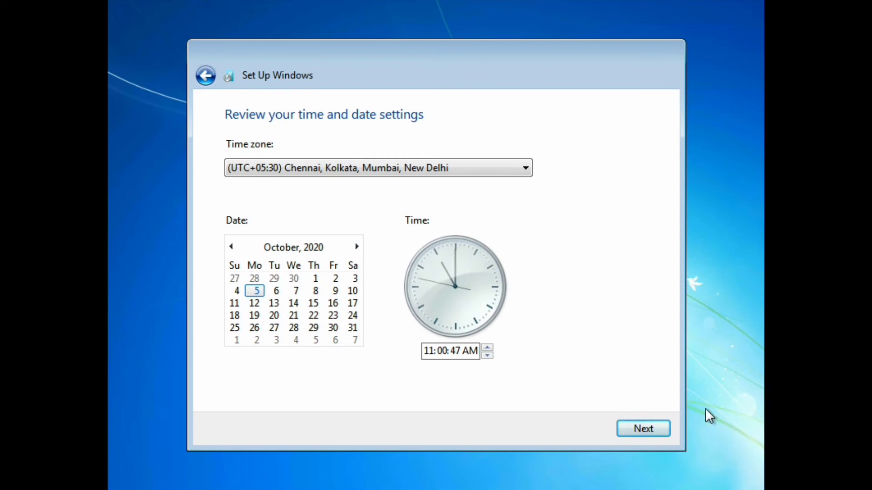
click(643, 418)
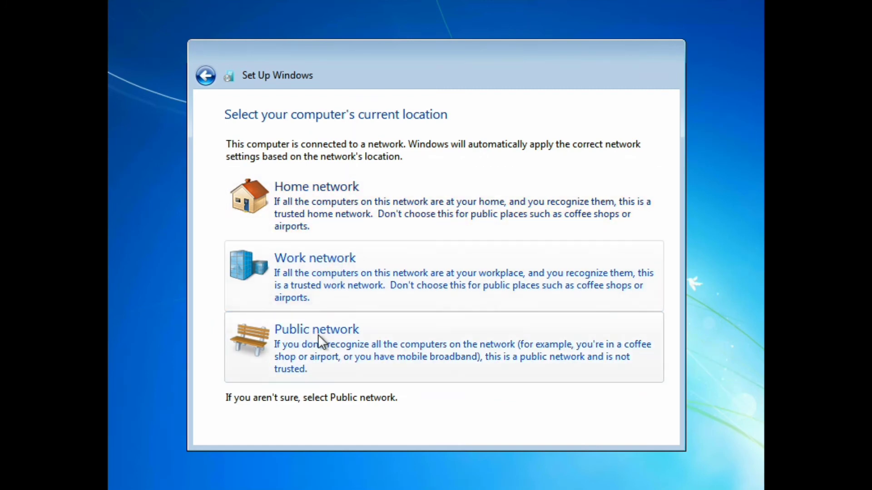
click(348, 345)
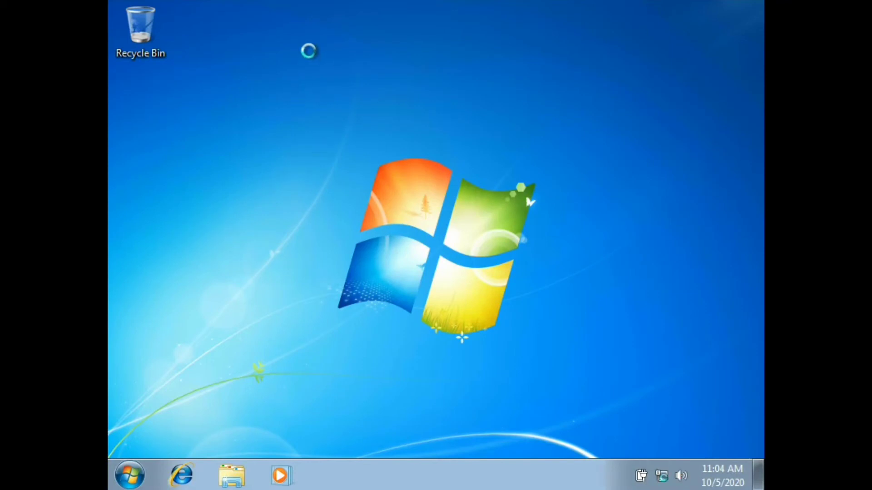
Show the Computer and Control Panel icons on the desktop through the personalization settings and close the settings window
right_click(309, 65)
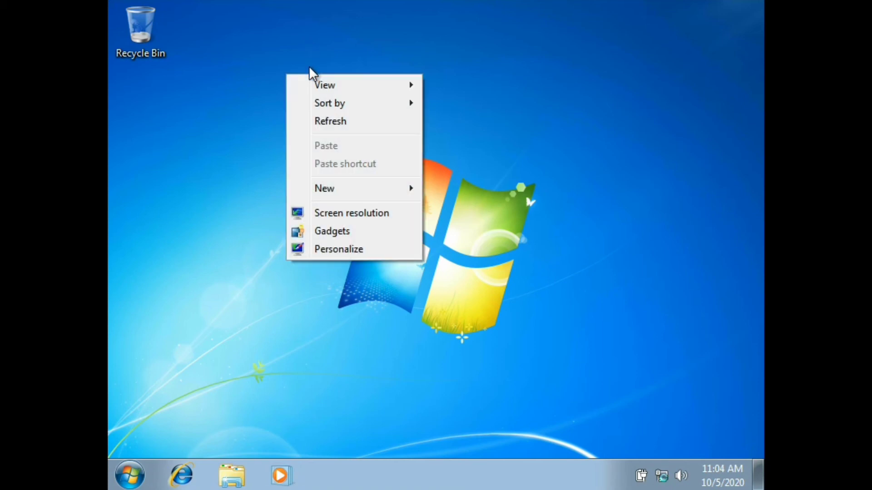
click(342, 250)
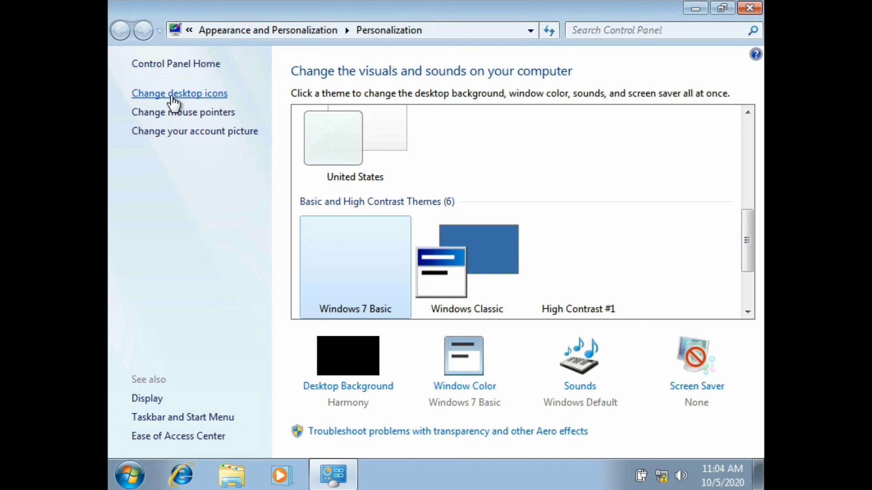
click(172, 95)
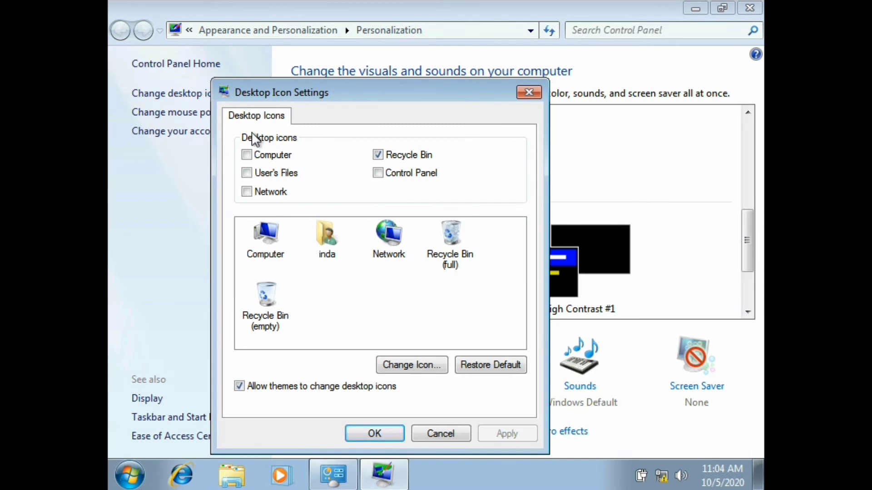
click(247, 156)
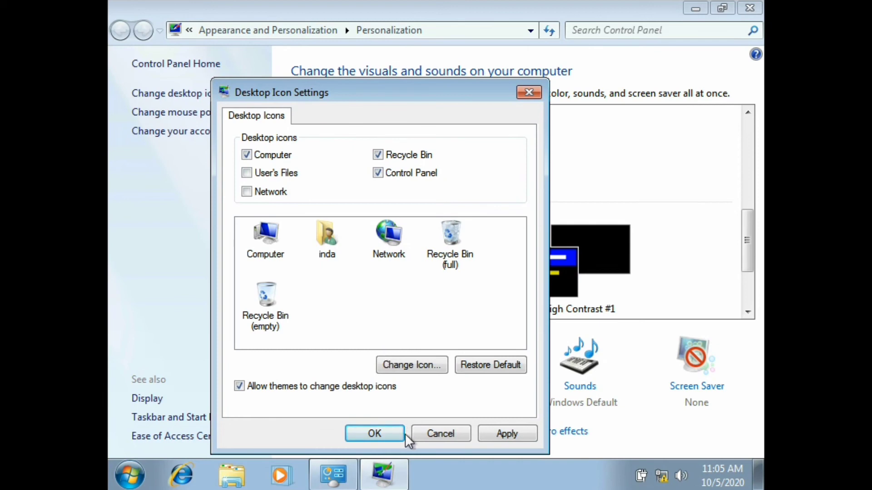
click(388, 435)
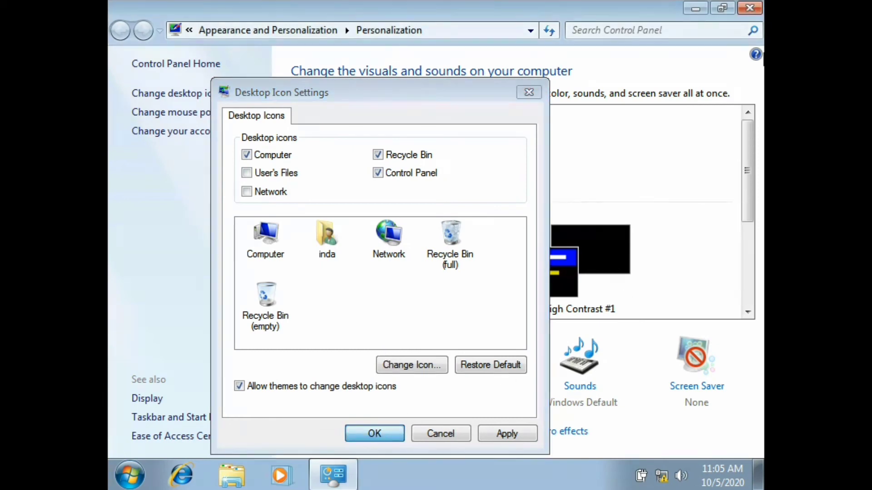
click(756, 2)
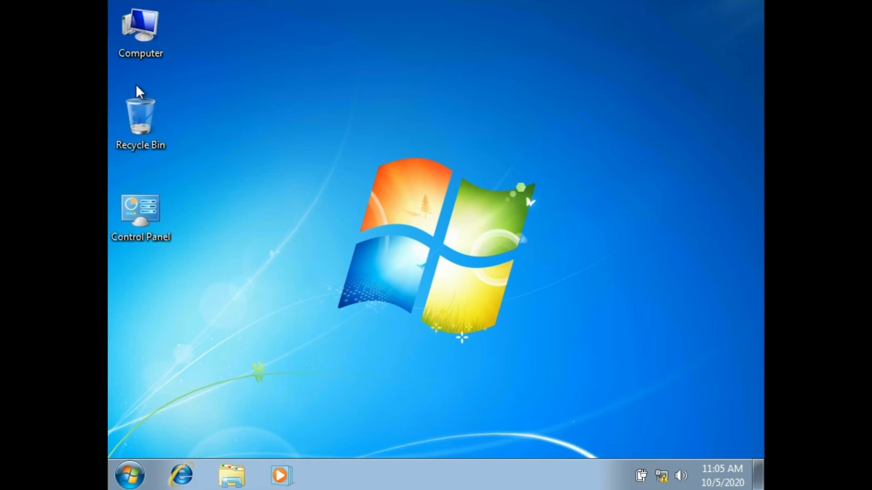
Open Computer to examine the hard disk drives, and close the window again
click(137, 36)
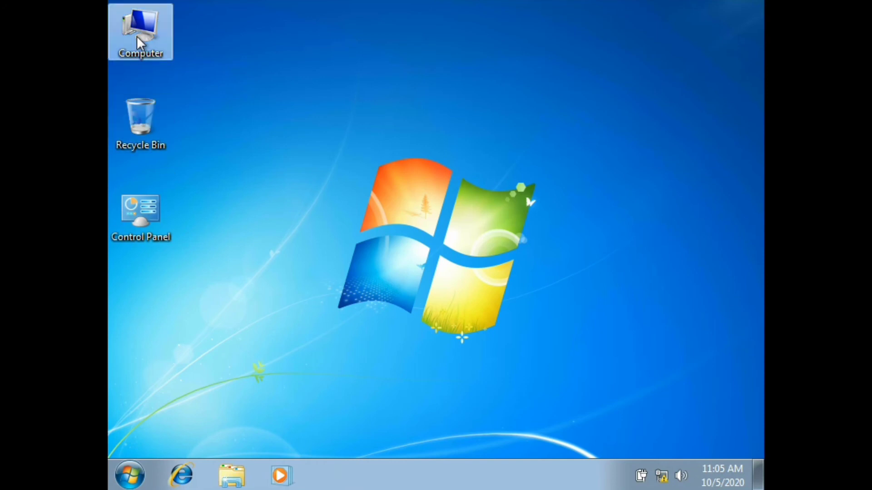
double_click(137, 36)
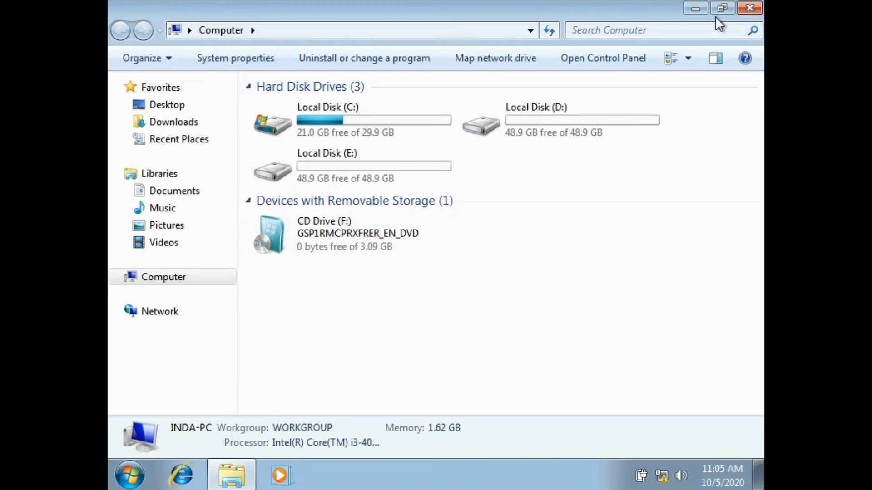
click(742, 8)
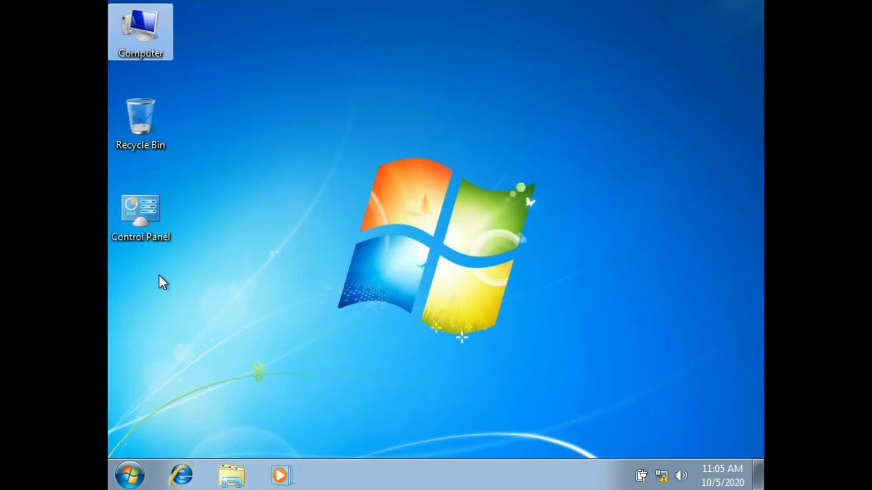
Open Control Panel from the desktop and list its items as small icons
click(142, 217)
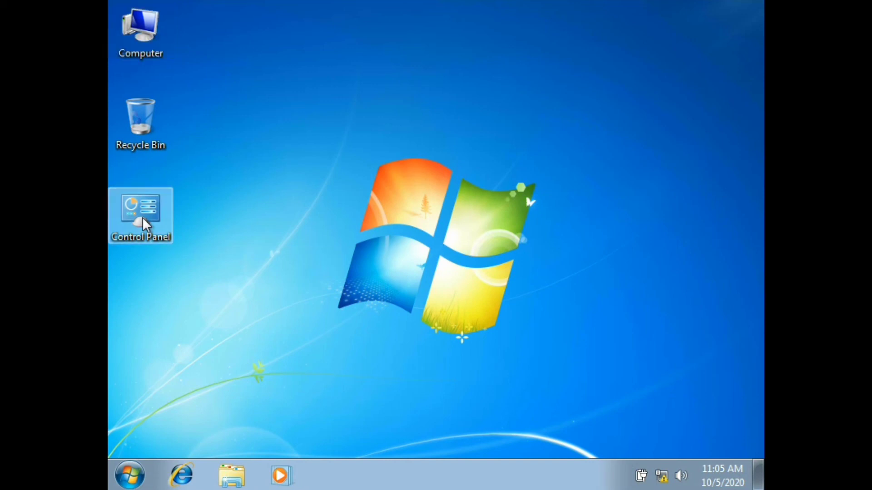
double_click(143, 217)
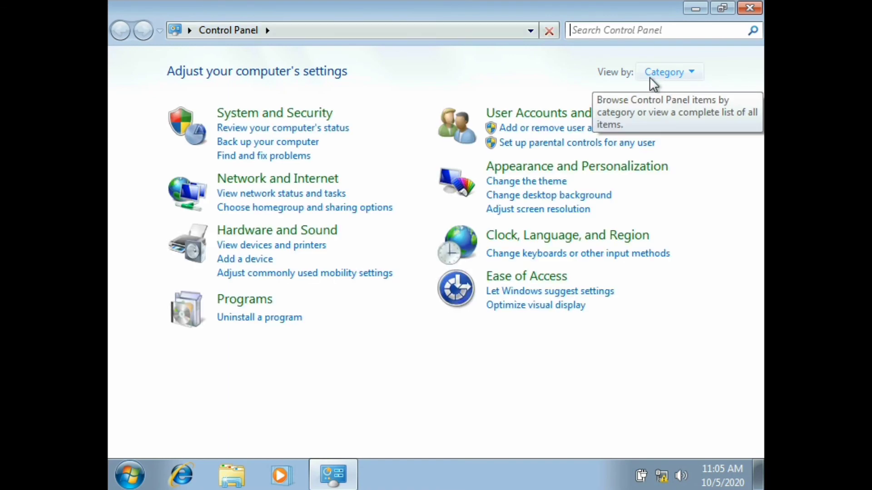
click(686, 79)
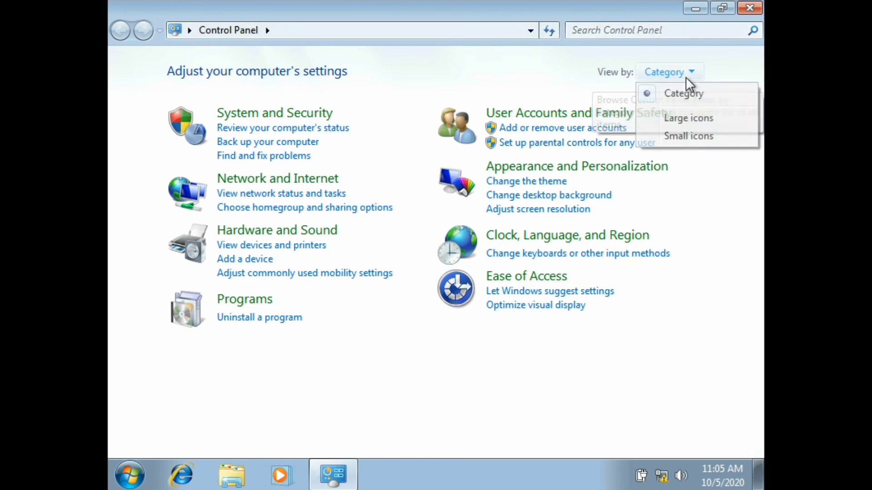
click(688, 137)
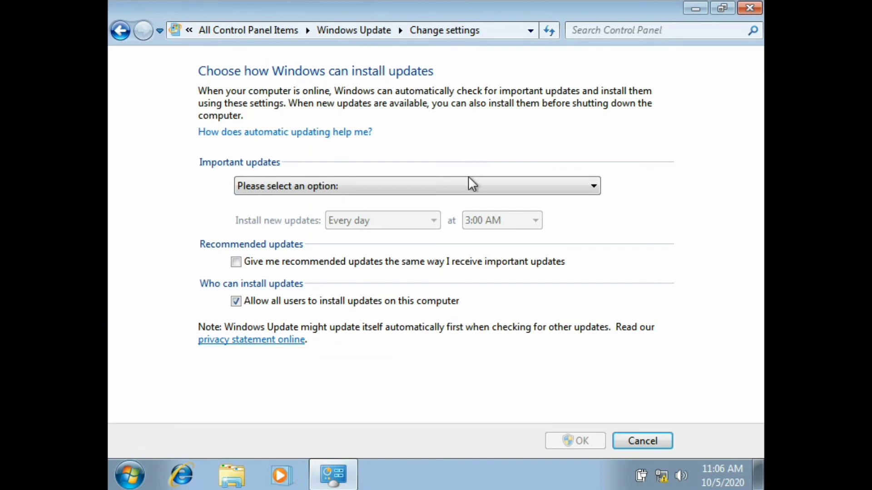
Set important updates to "Never check for updates", disallow all users from installing updates, and save the Windows Update settings
click(469, 182)
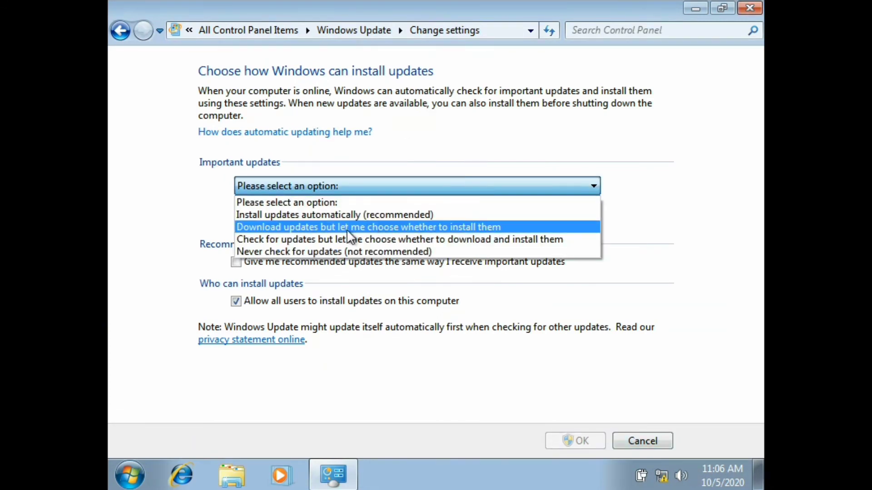
click(334, 253)
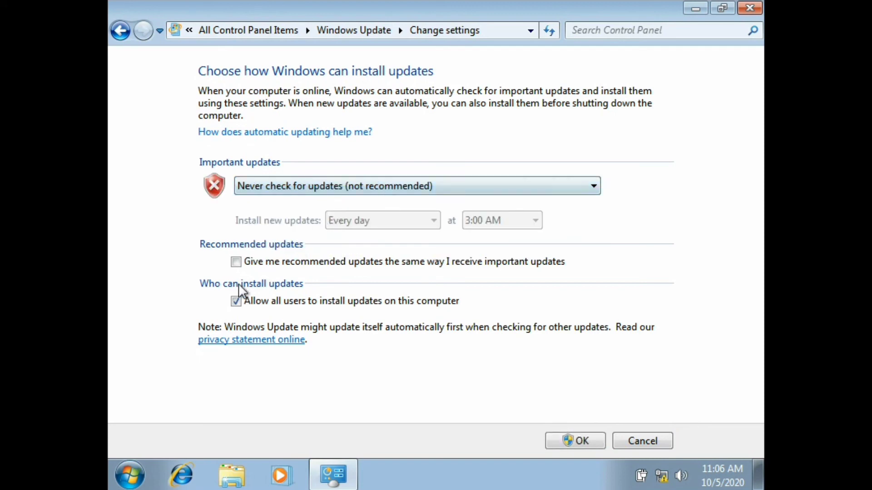
click(236, 302)
click(252, 301)
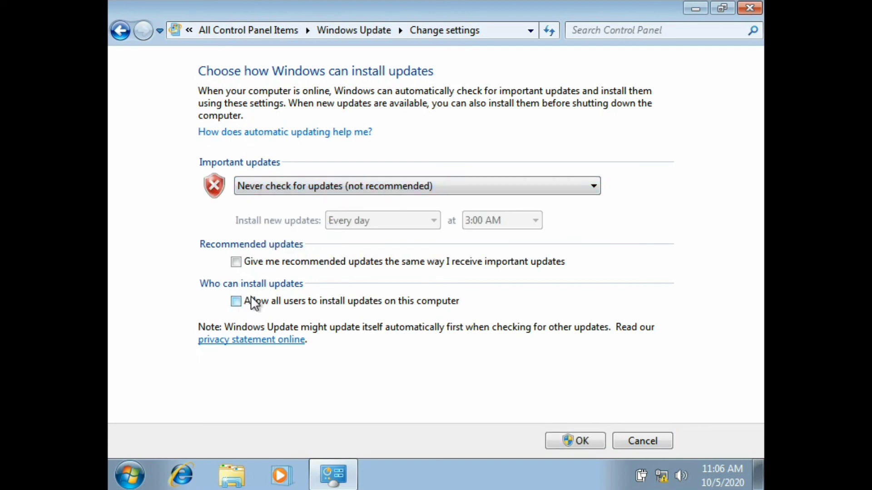
click(589, 444)
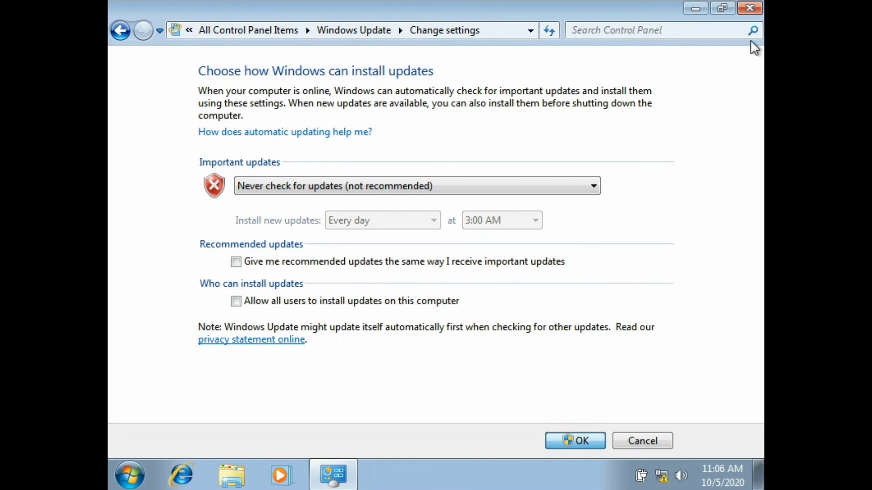
click(754, 9)
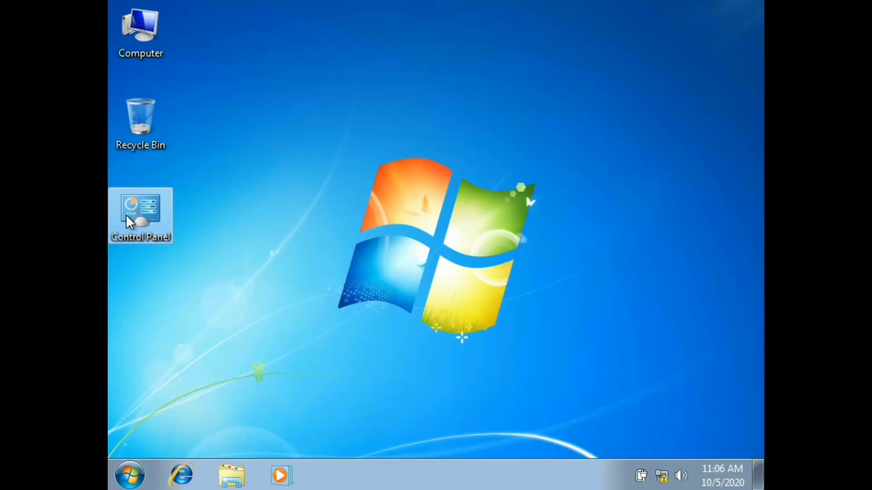
Turn off Windows Firewall for both the home or work (private) and public network locations through Control Panel
double_click(110, 222)
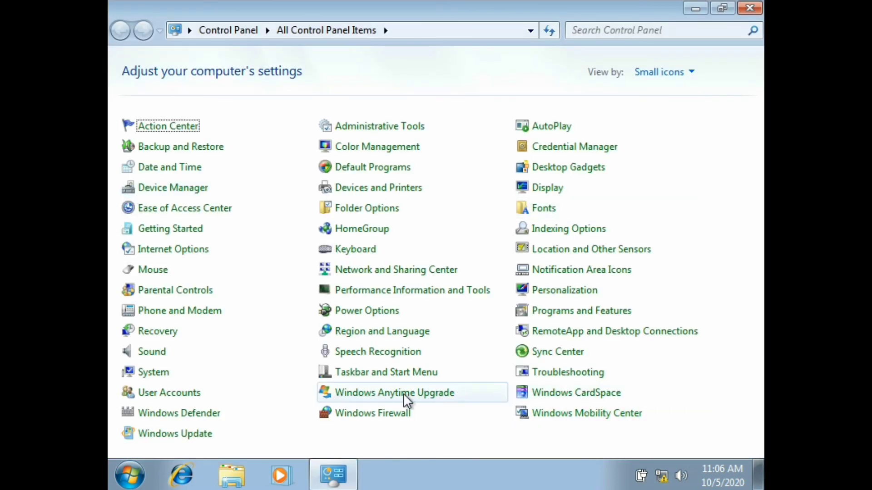
click(395, 414)
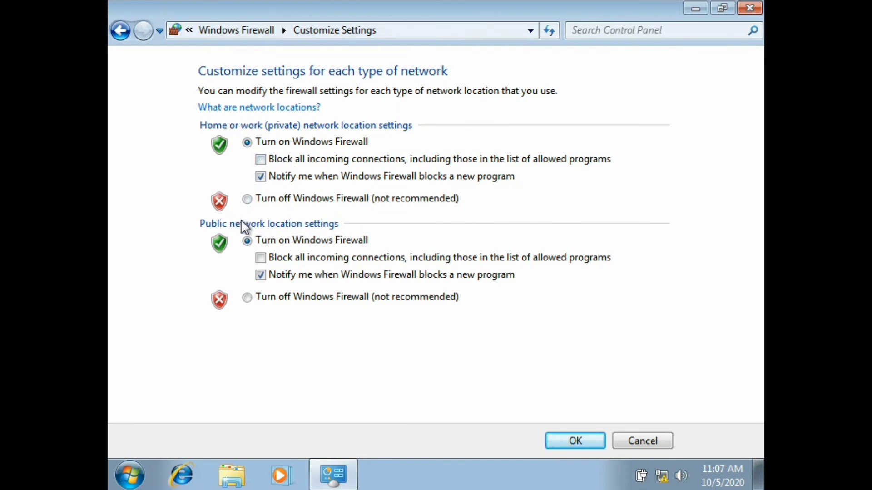
click(247, 199)
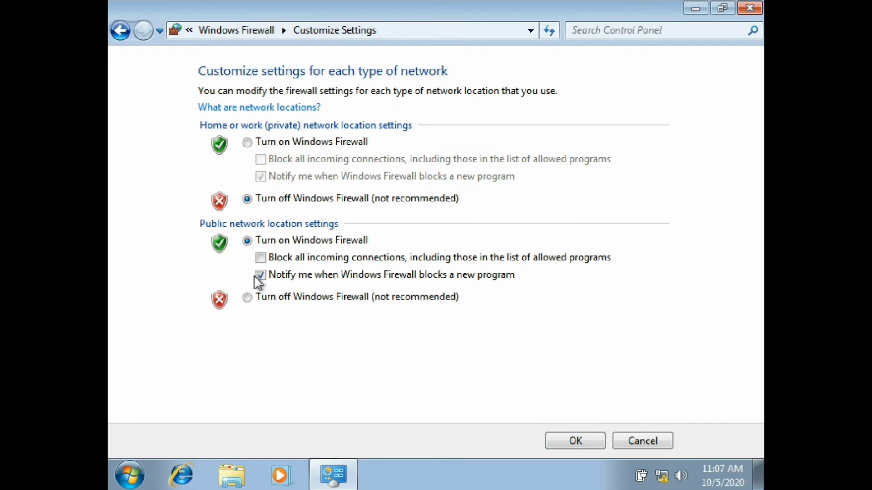
click(248, 298)
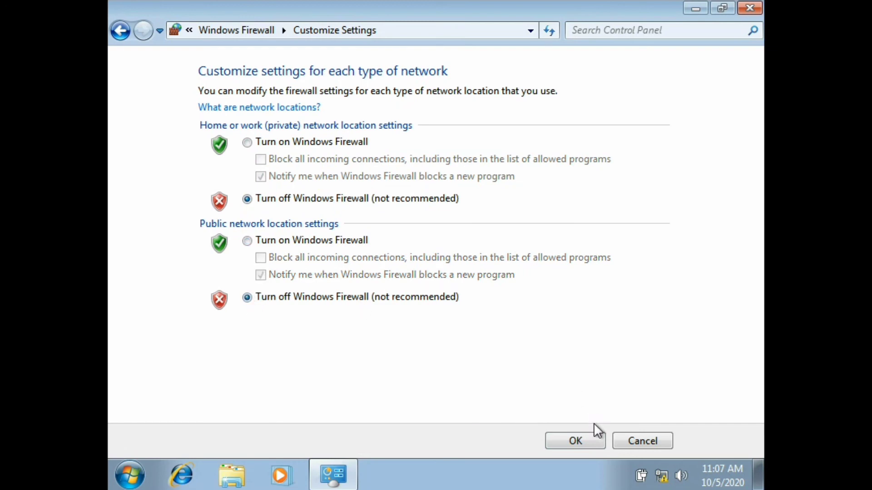
click(586, 436)
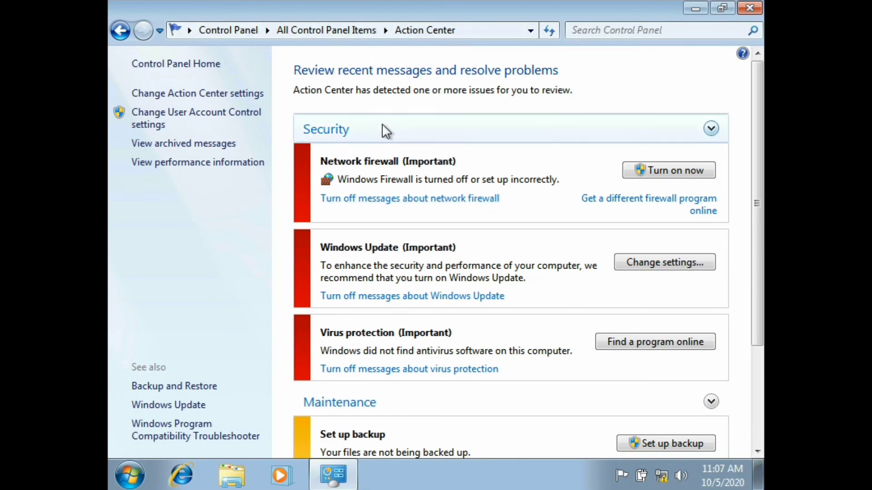
Turn off all six security messages in the Action Center settings, including Windows Update, Network firewall, User Account Control and Virus protection
click(241, 93)
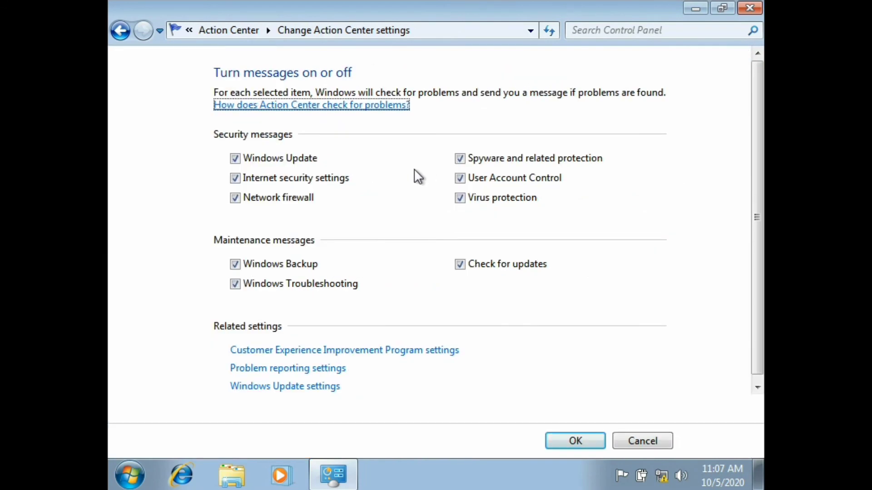
click(460, 159)
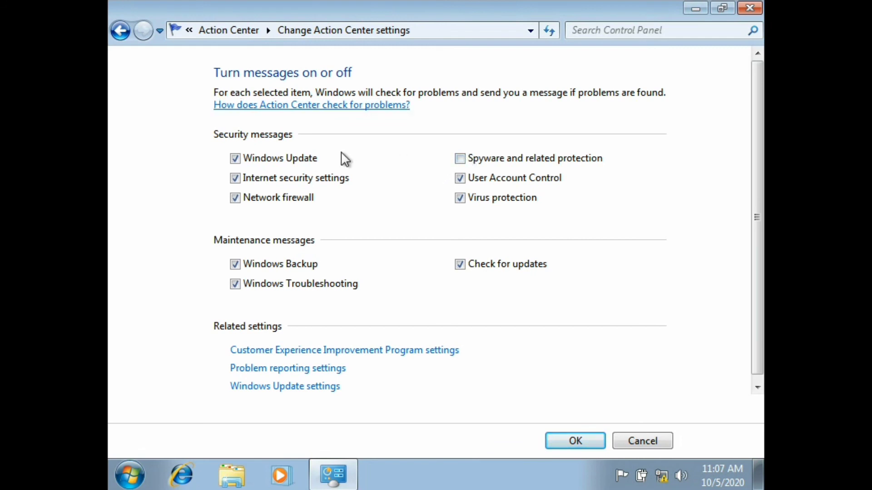
click(305, 161)
click(304, 174)
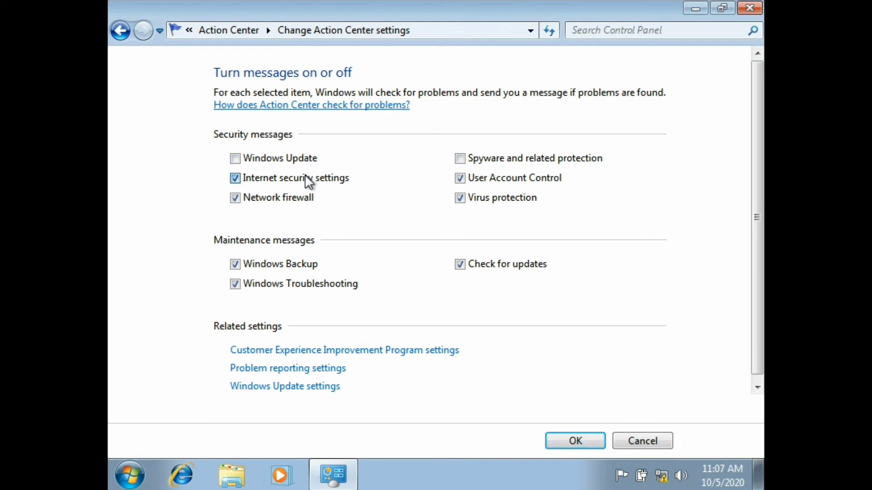
click(492, 181)
click(493, 203)
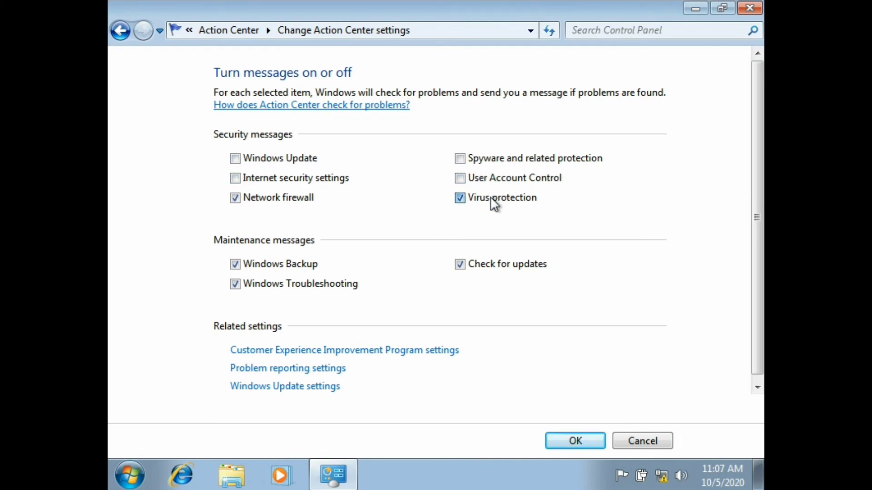
click(289, 200)
Turn off the Check for updates, Windows Backup and Windows Troubleshooting maintenance messages, save the settings and close Action Center
click(459, 265)
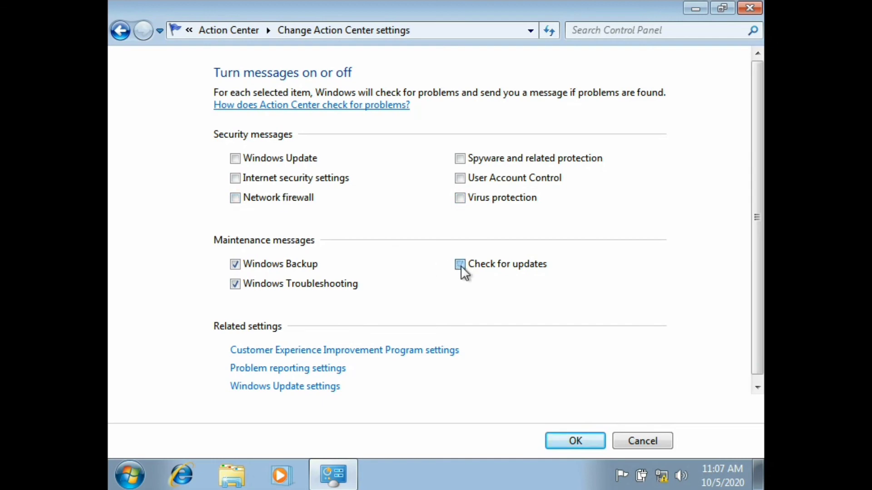
click(313, 265)
click(312, 284)
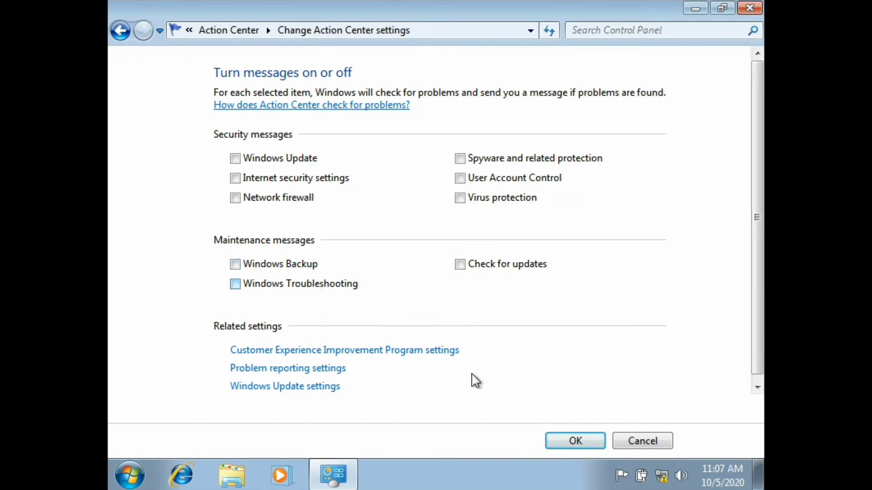
click(556, 442)
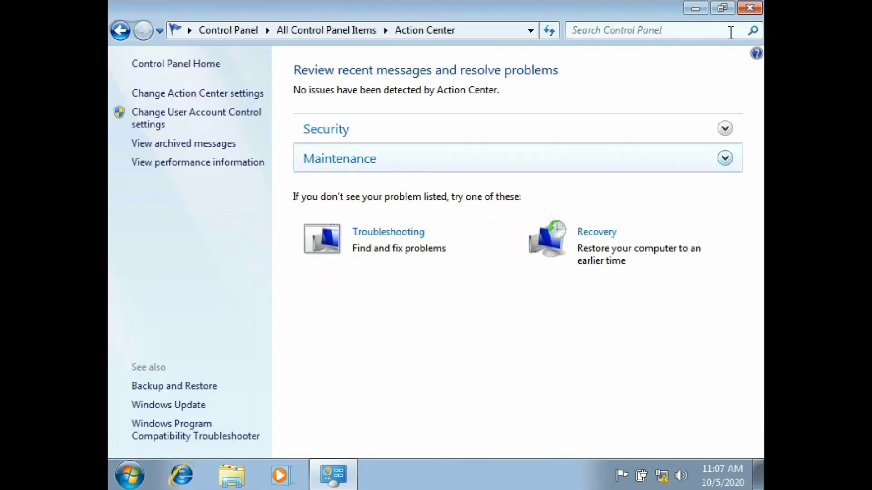
click(757, 7)
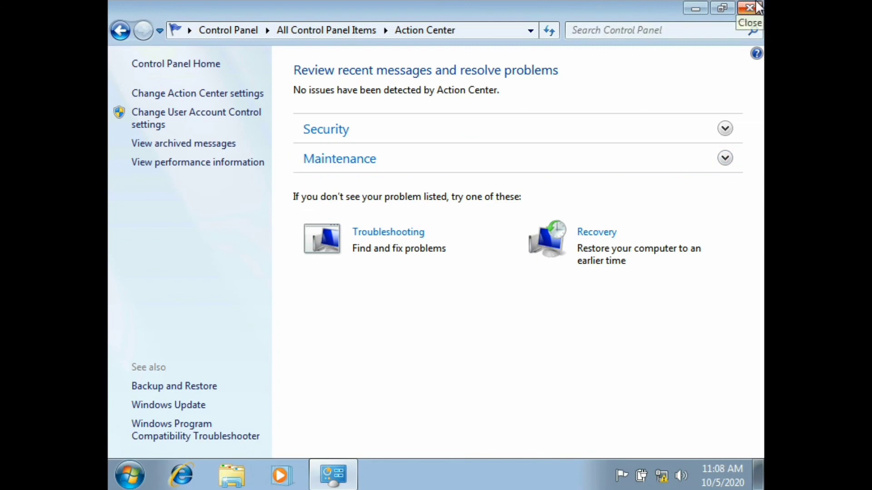